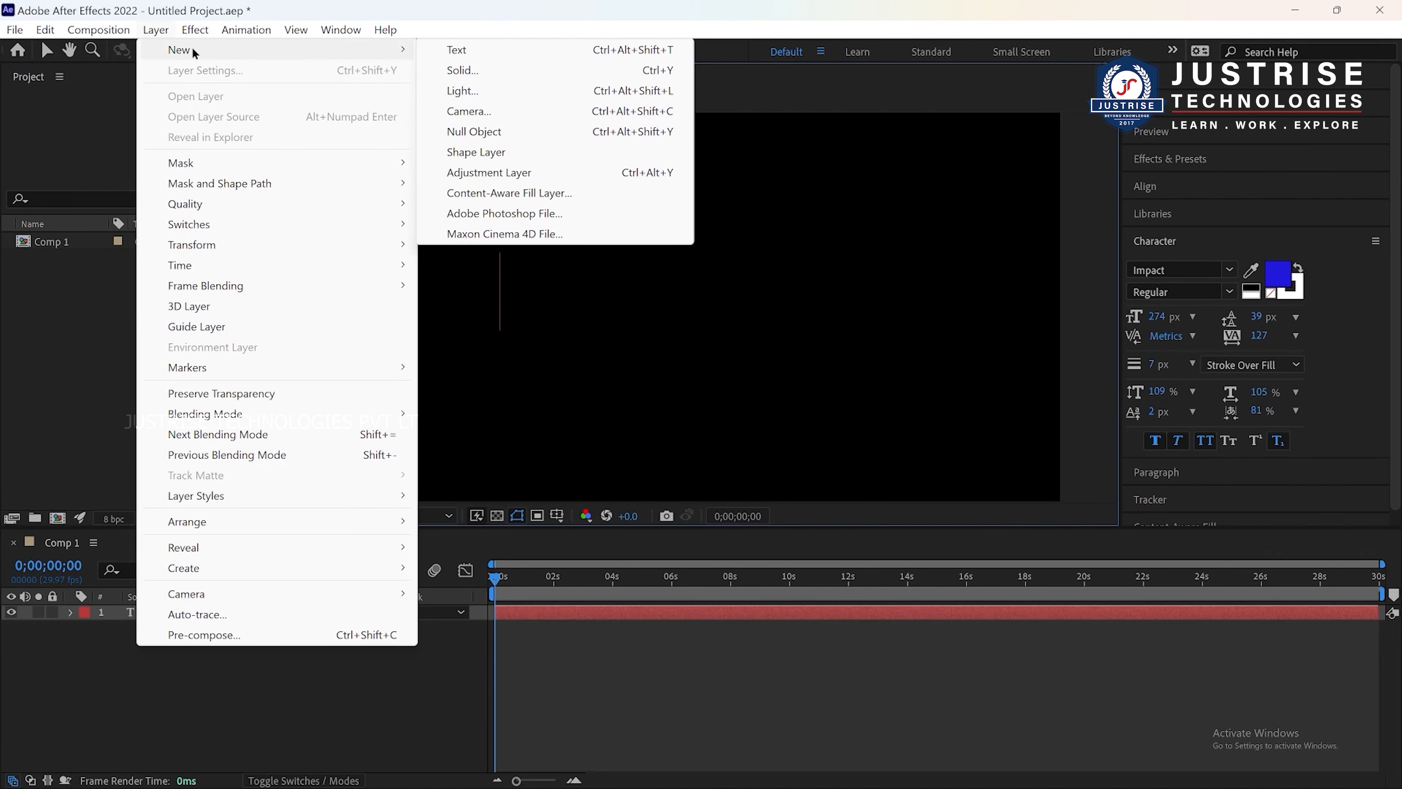
# Add two new empty text layers to Comp 1.
pyautogui.click(475, 50)
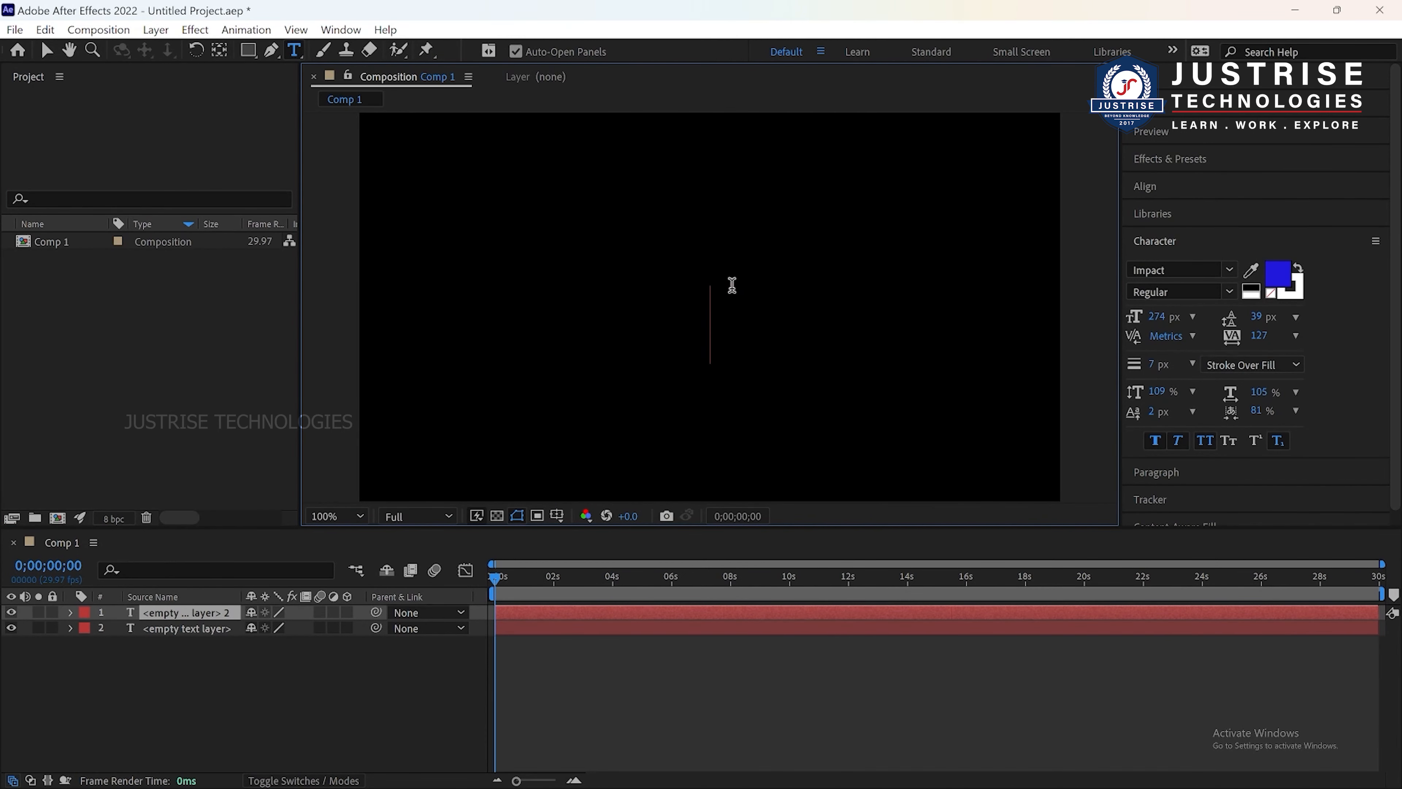
pyautogui.click(260, 712)
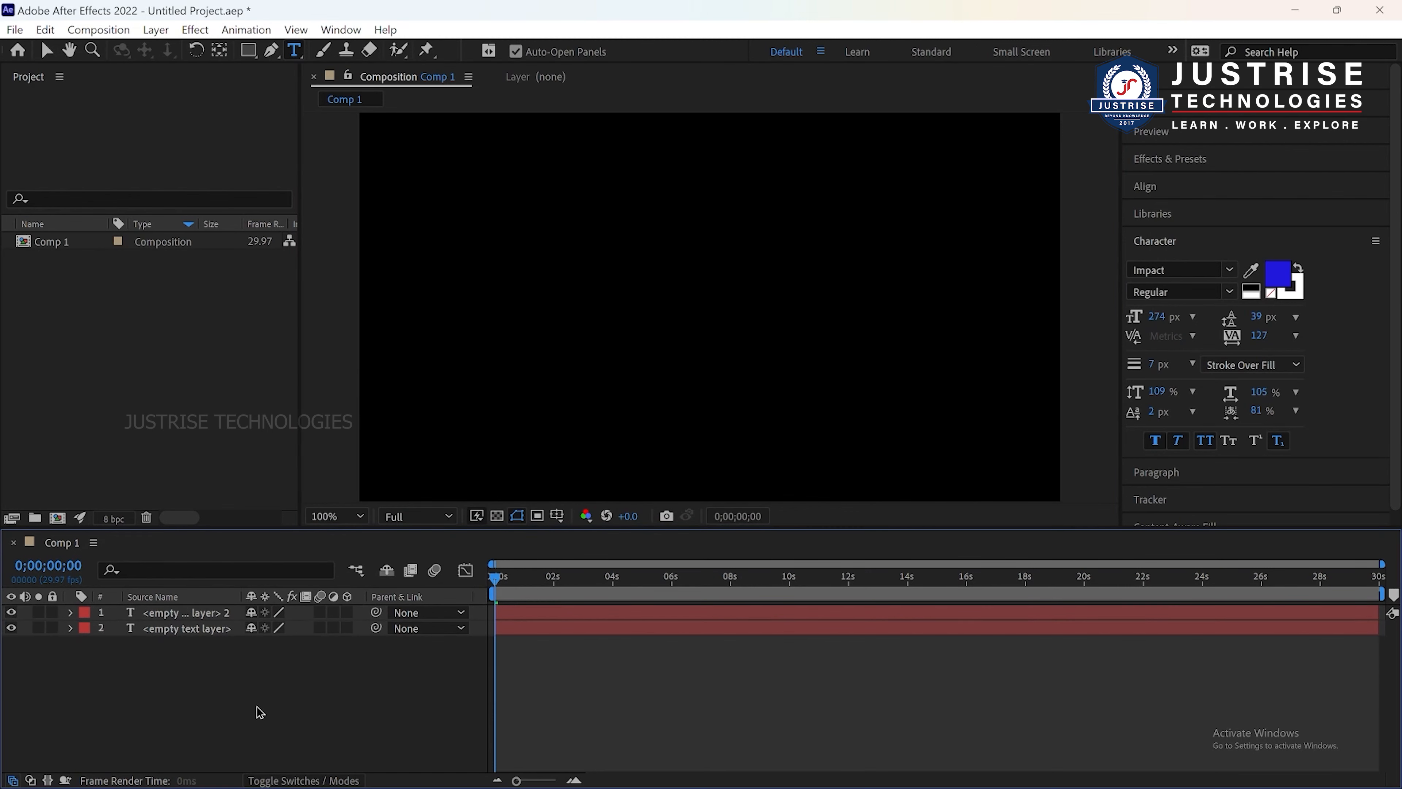
pyautogui.rightClick(265, 687)
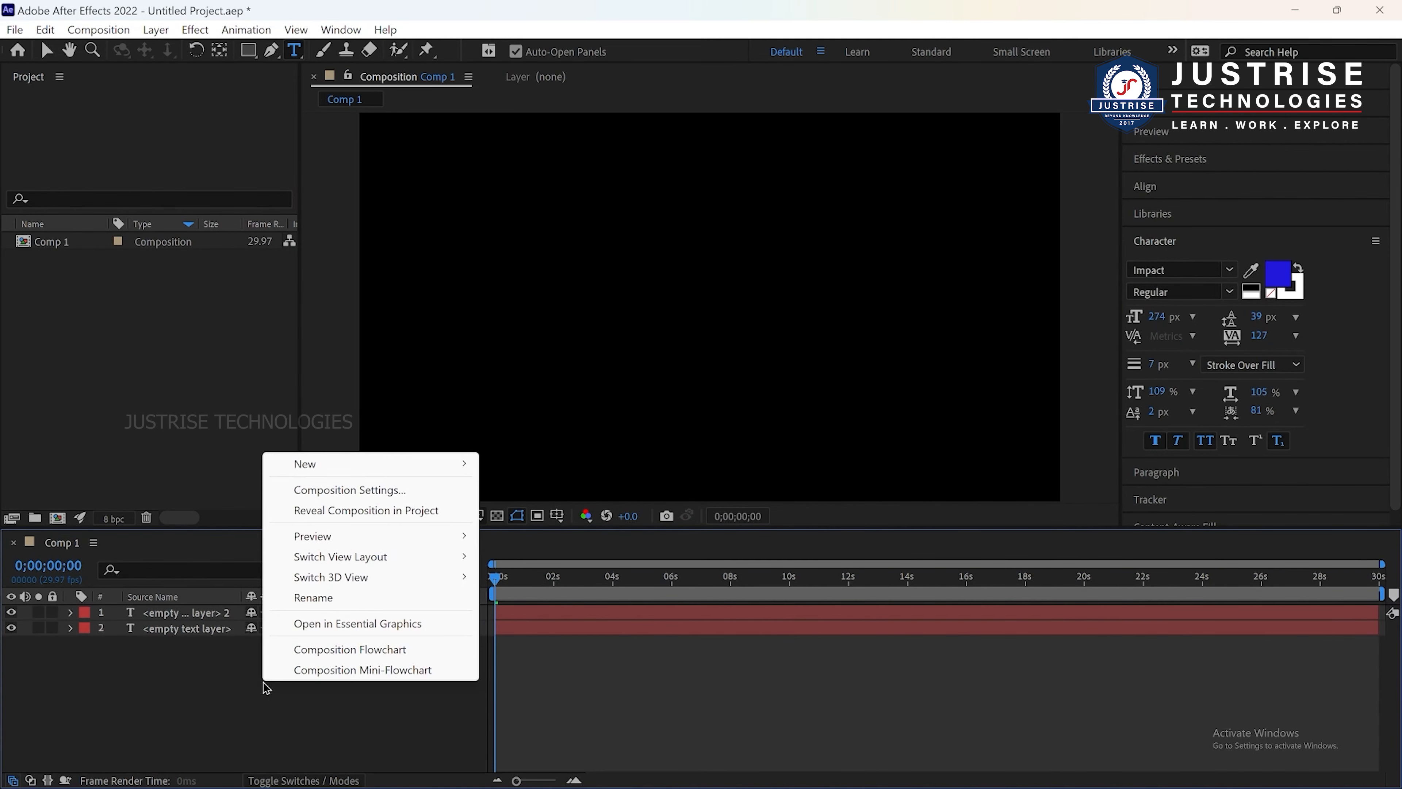
pyautogui.moveTo(322, 464)
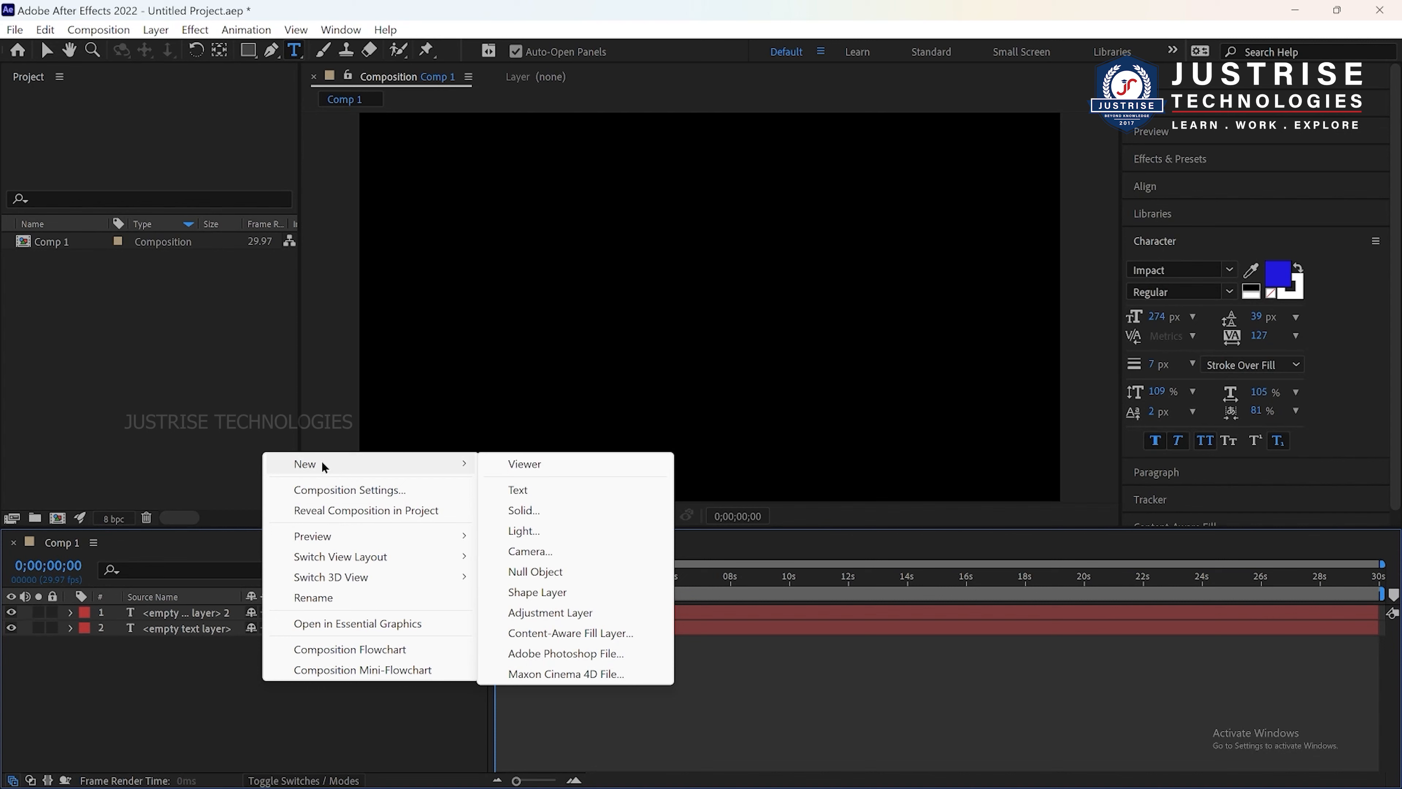
pyautogui.click(553, 489)
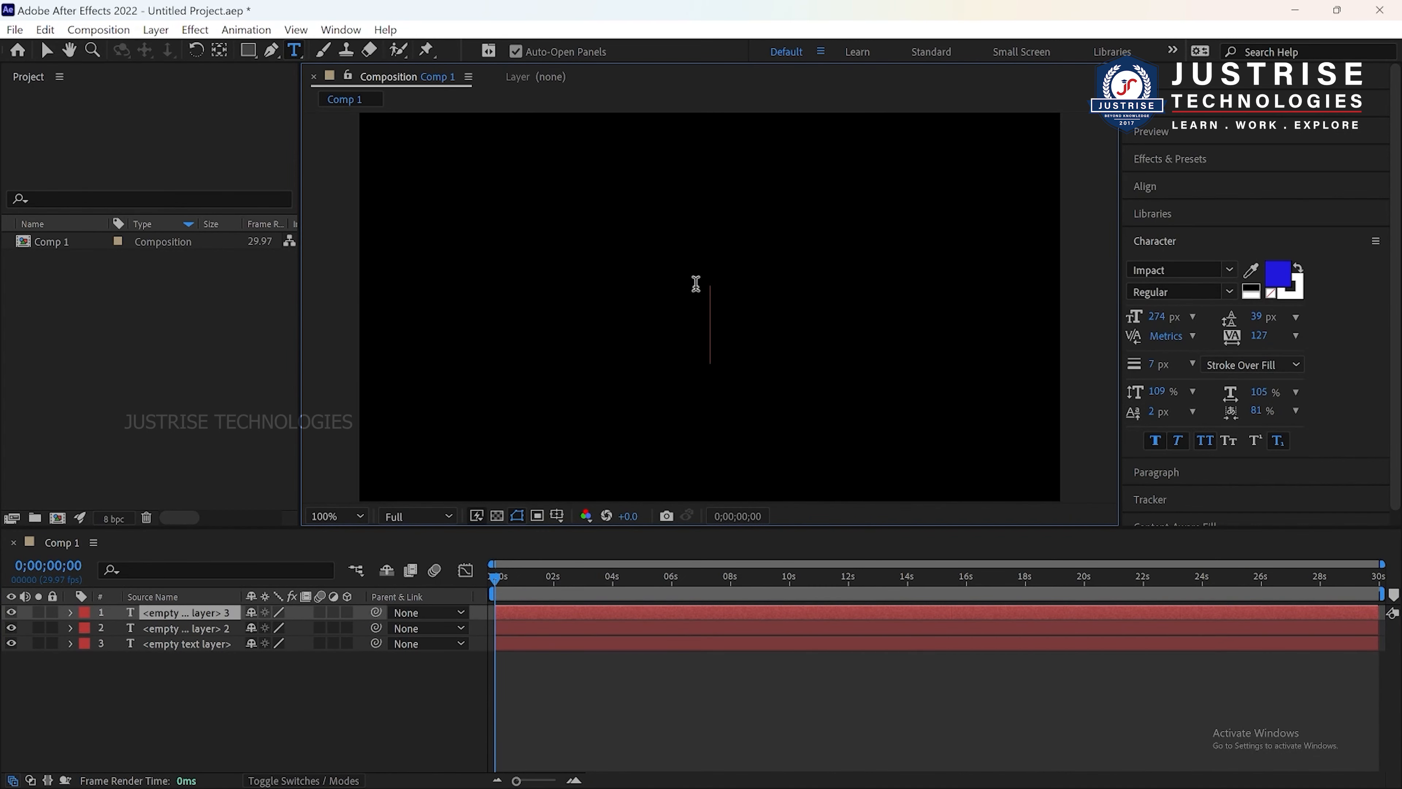
# Place the text cursor near the centre of the composition and enter the word "text".
pyautogui.click(650, 310)
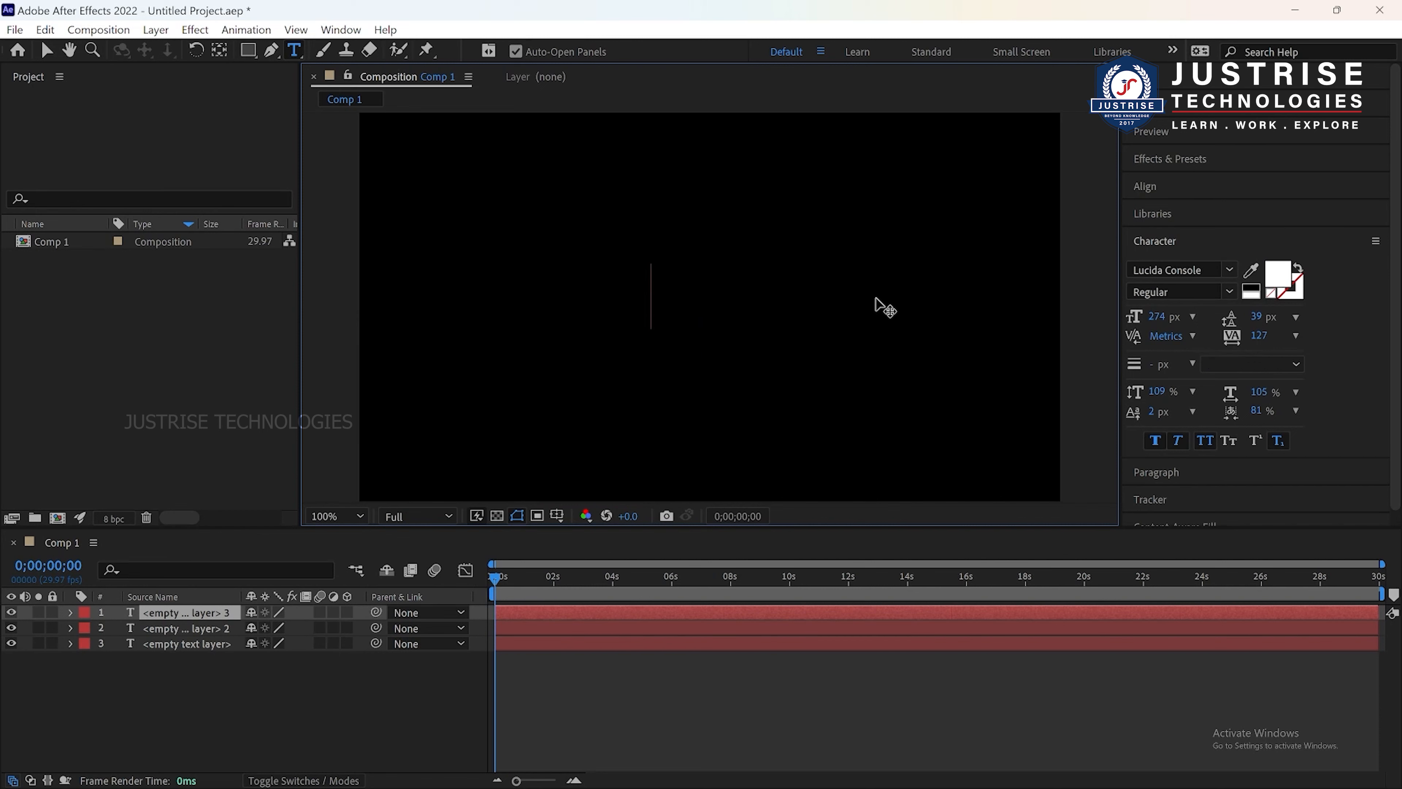
pyautogui.write('tex')
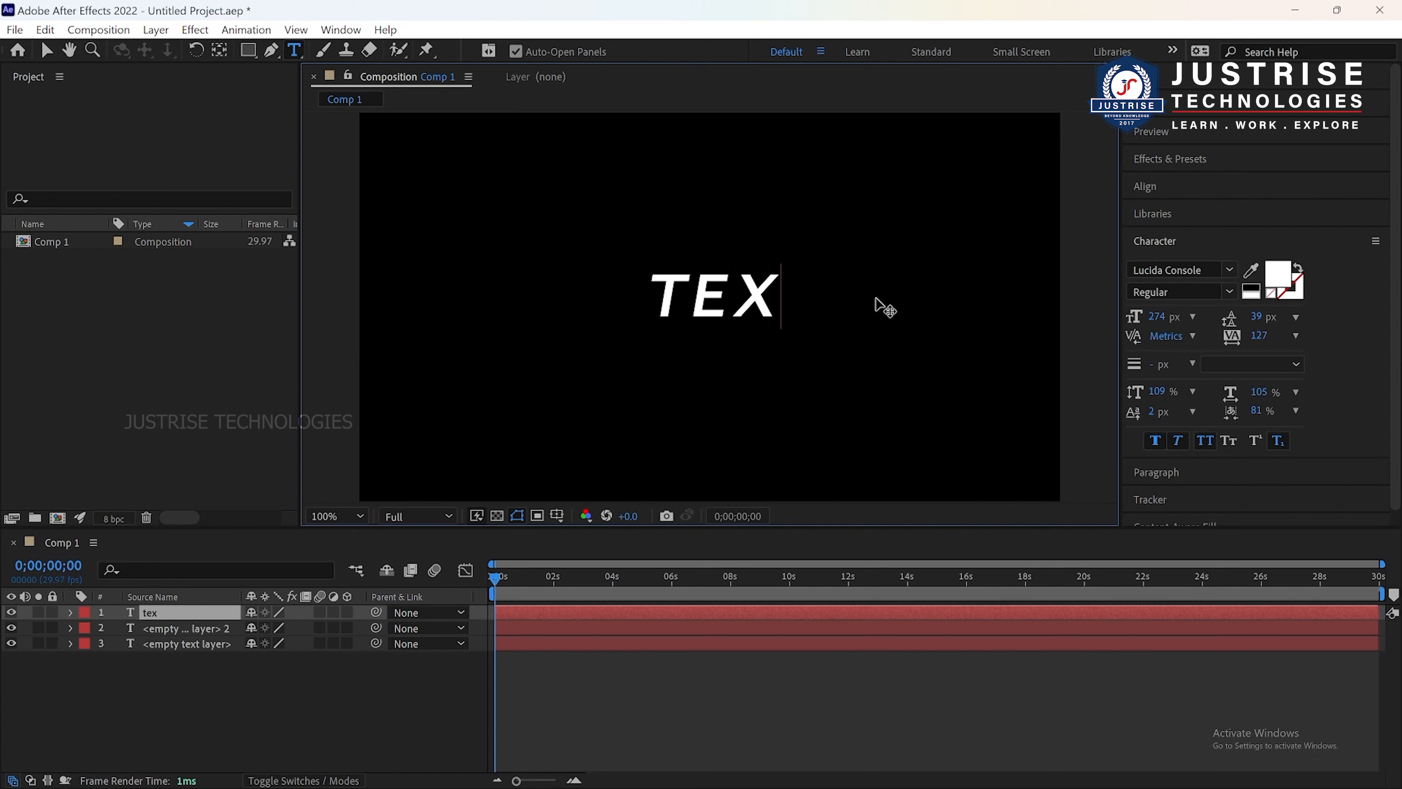
pyautogui.write('t')
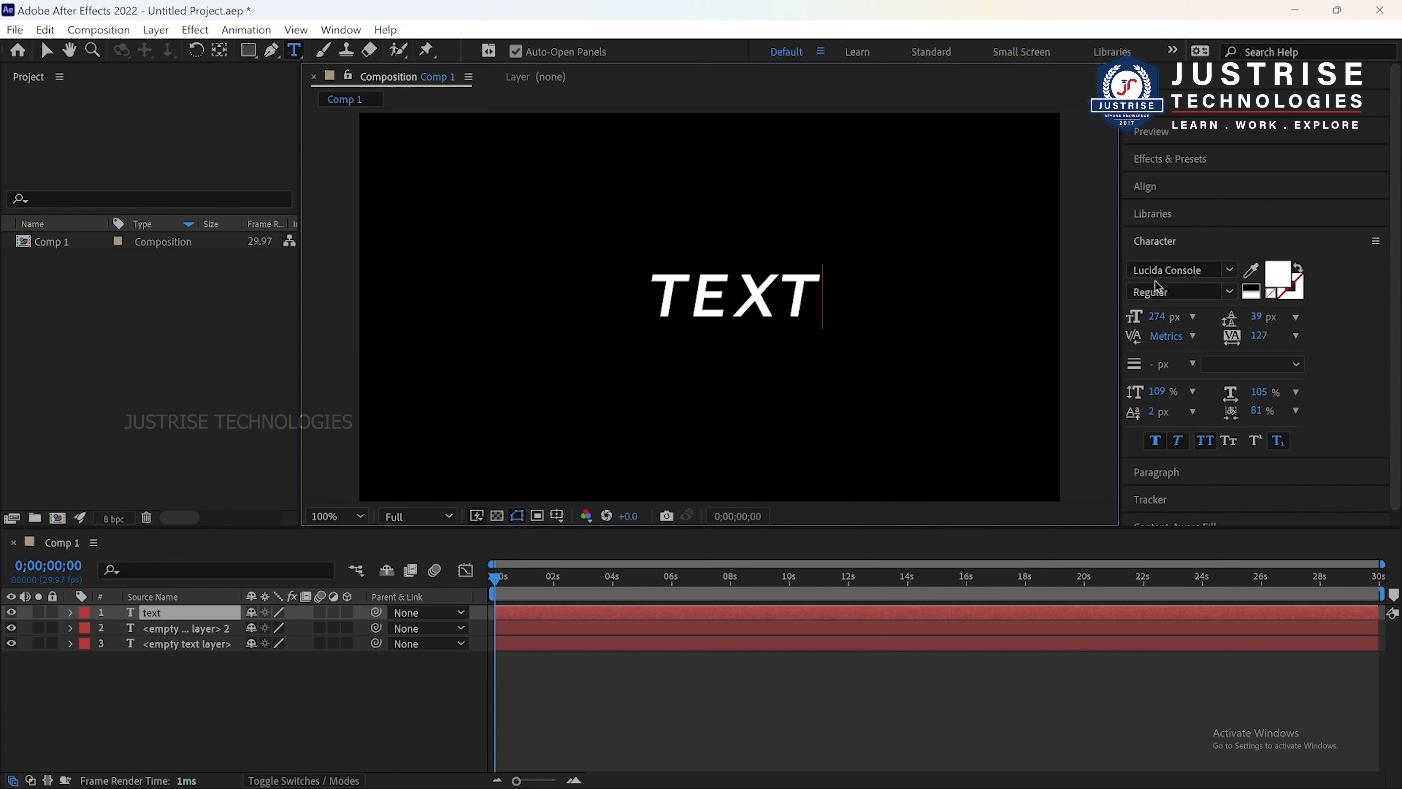
# Browse the available fonts and change the text's font family to Impact.
pyautogui.click(1227, 271)
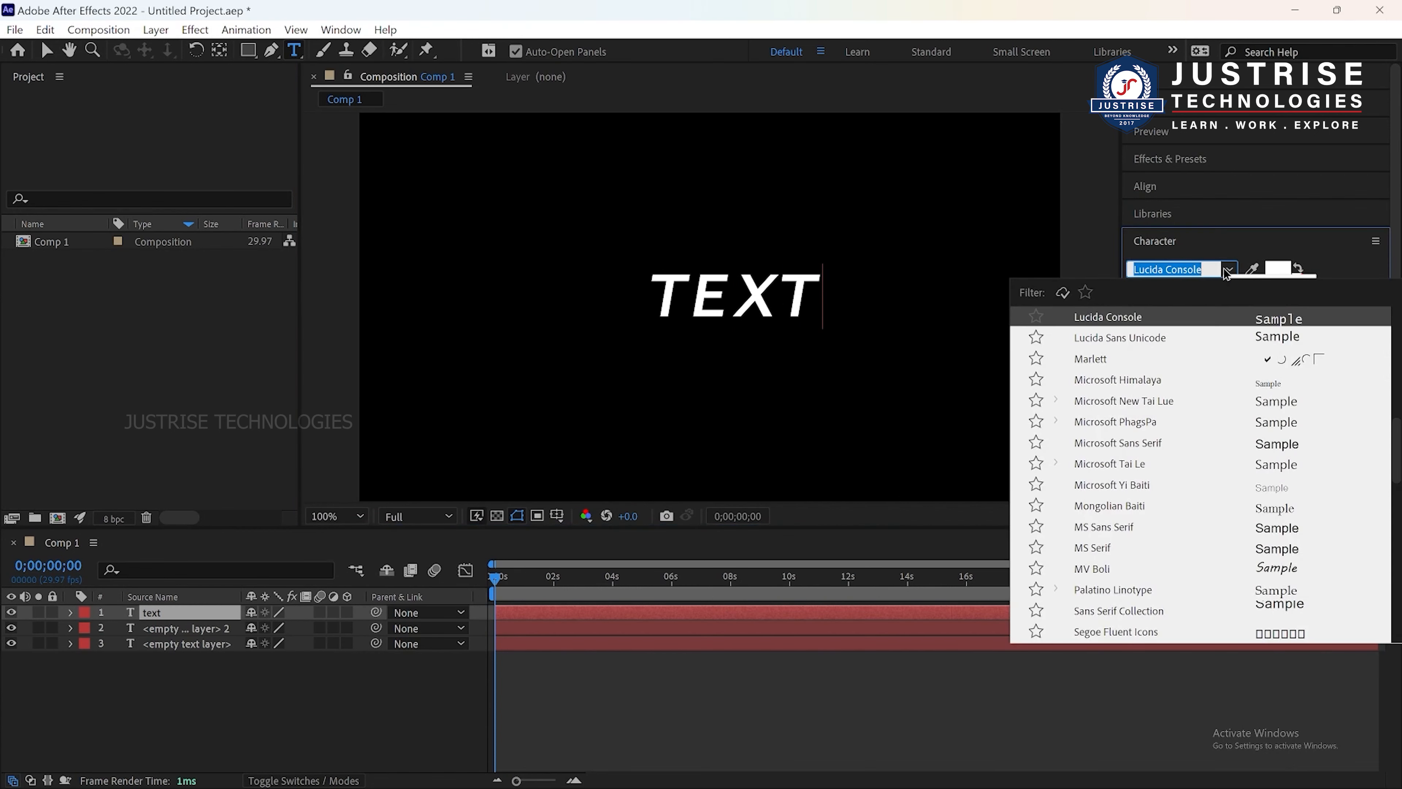
pyautogui.scroll(-1, 1170, 389)
pyautogui.scroll(2, 1170, 394)
pyautogui.scroll(-8, 1170, 394)
pyautogui.scroll(-10, 1169, 395)
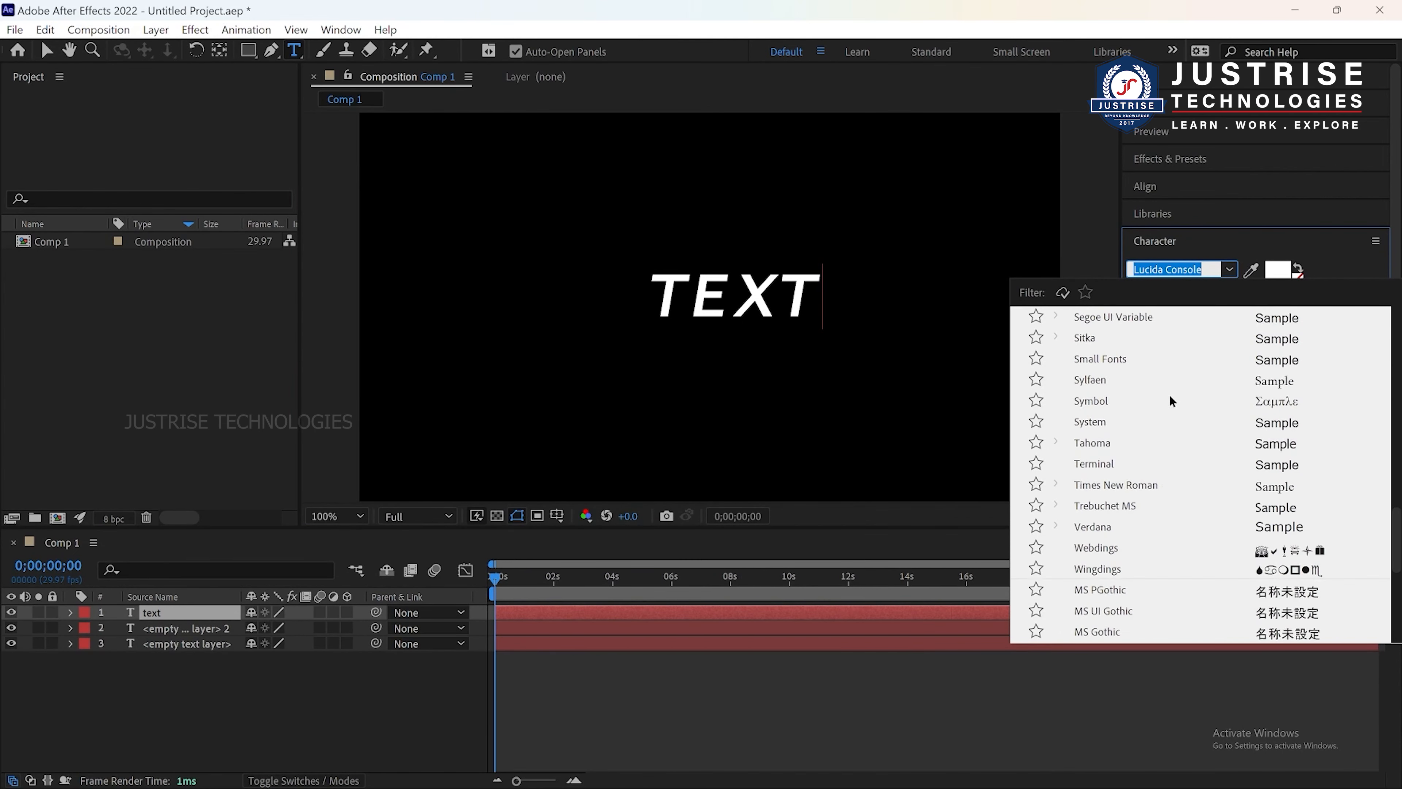
pyautogui.scroll(15, 1170, 395)
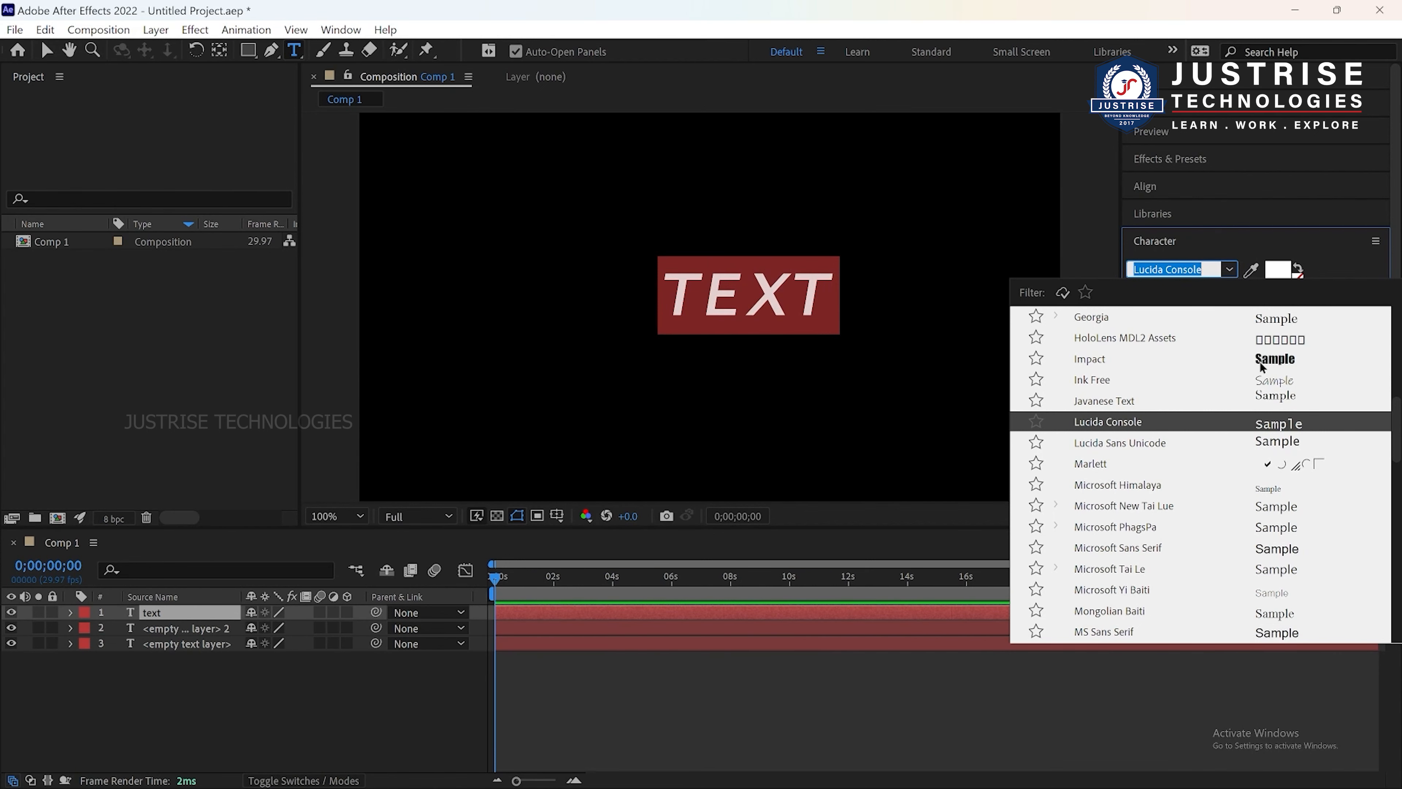
pyautogui.click(1246, 365)
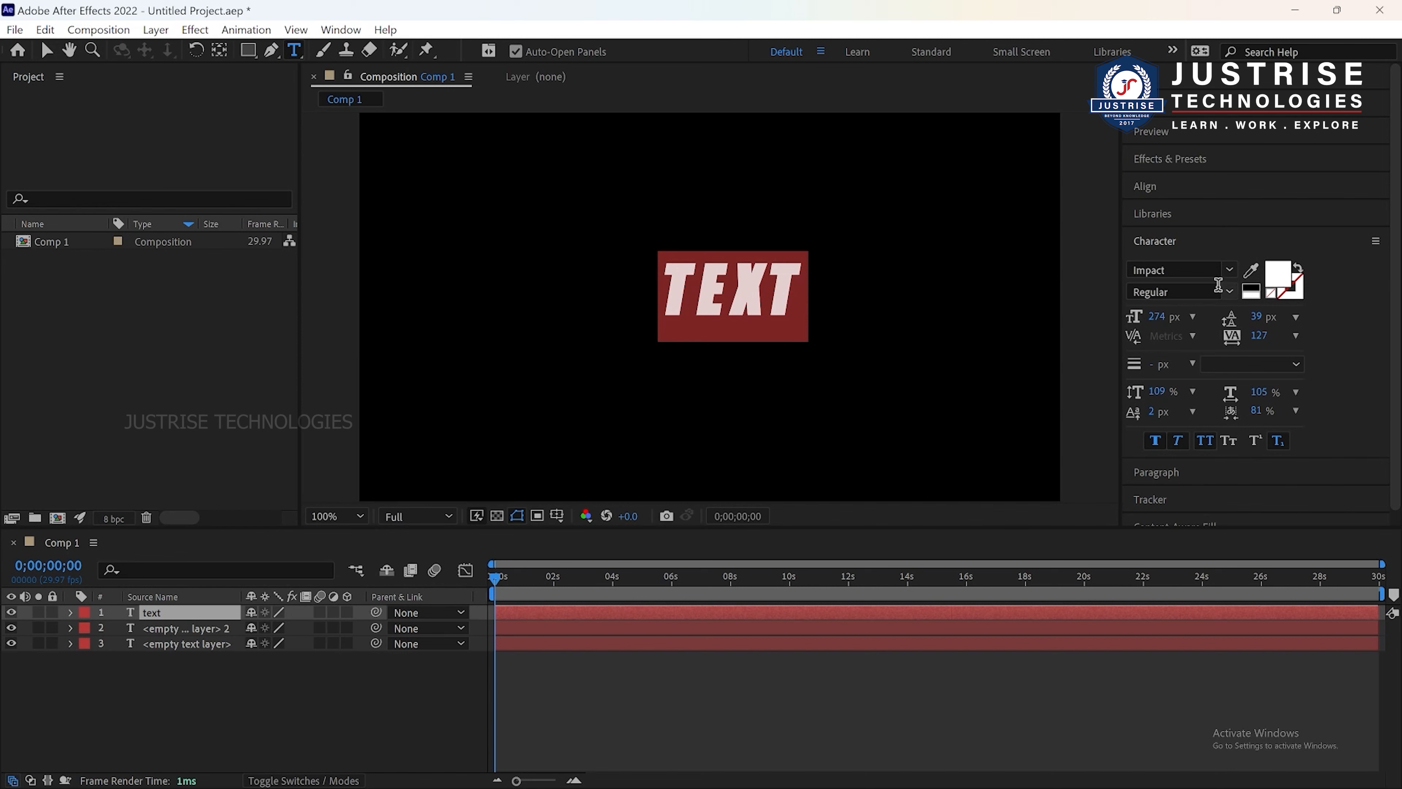
# Look at the font style options and the font family list for the selected text.
pyautogui.click(1228, 294)
pyautogui.click(1203, 312)
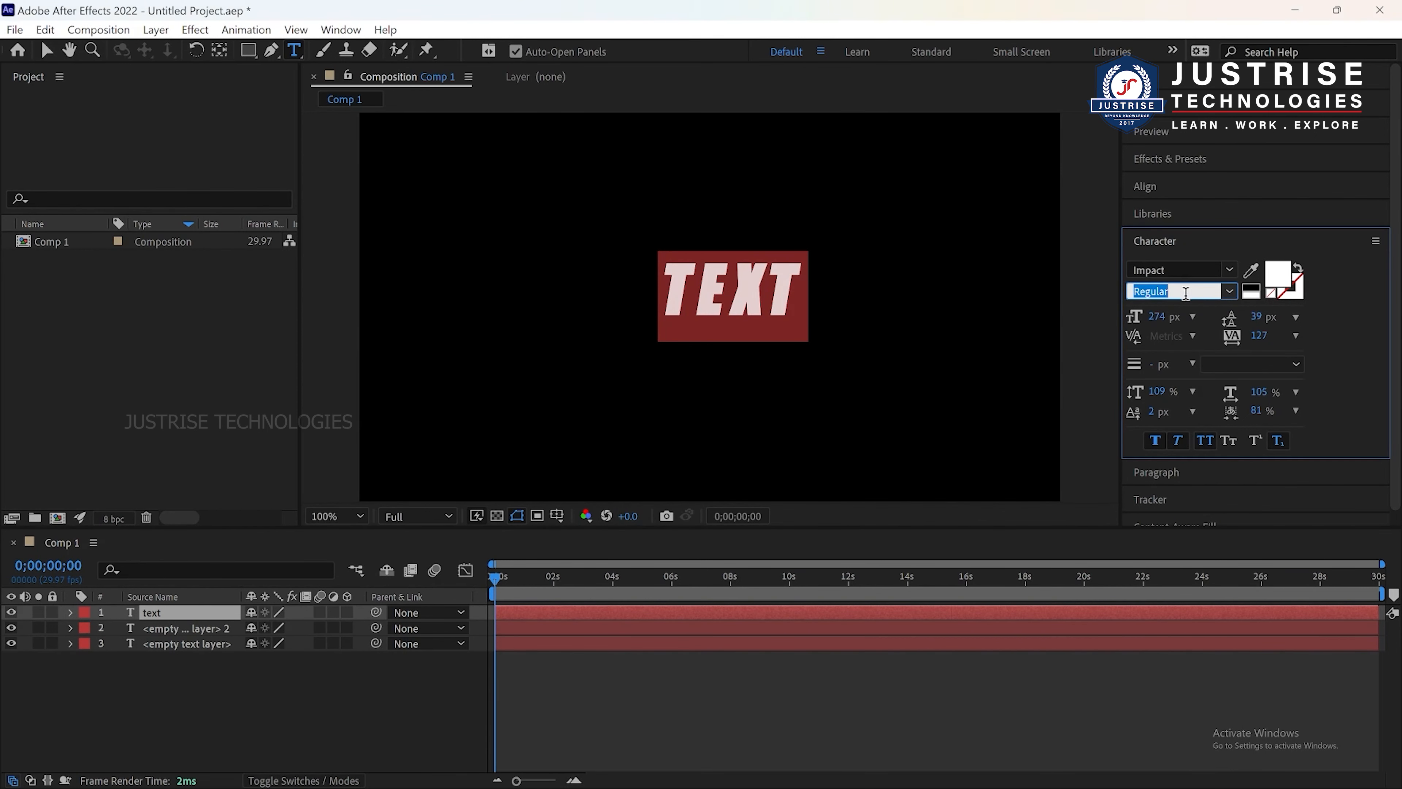
pyautogui.click(1229, 271)
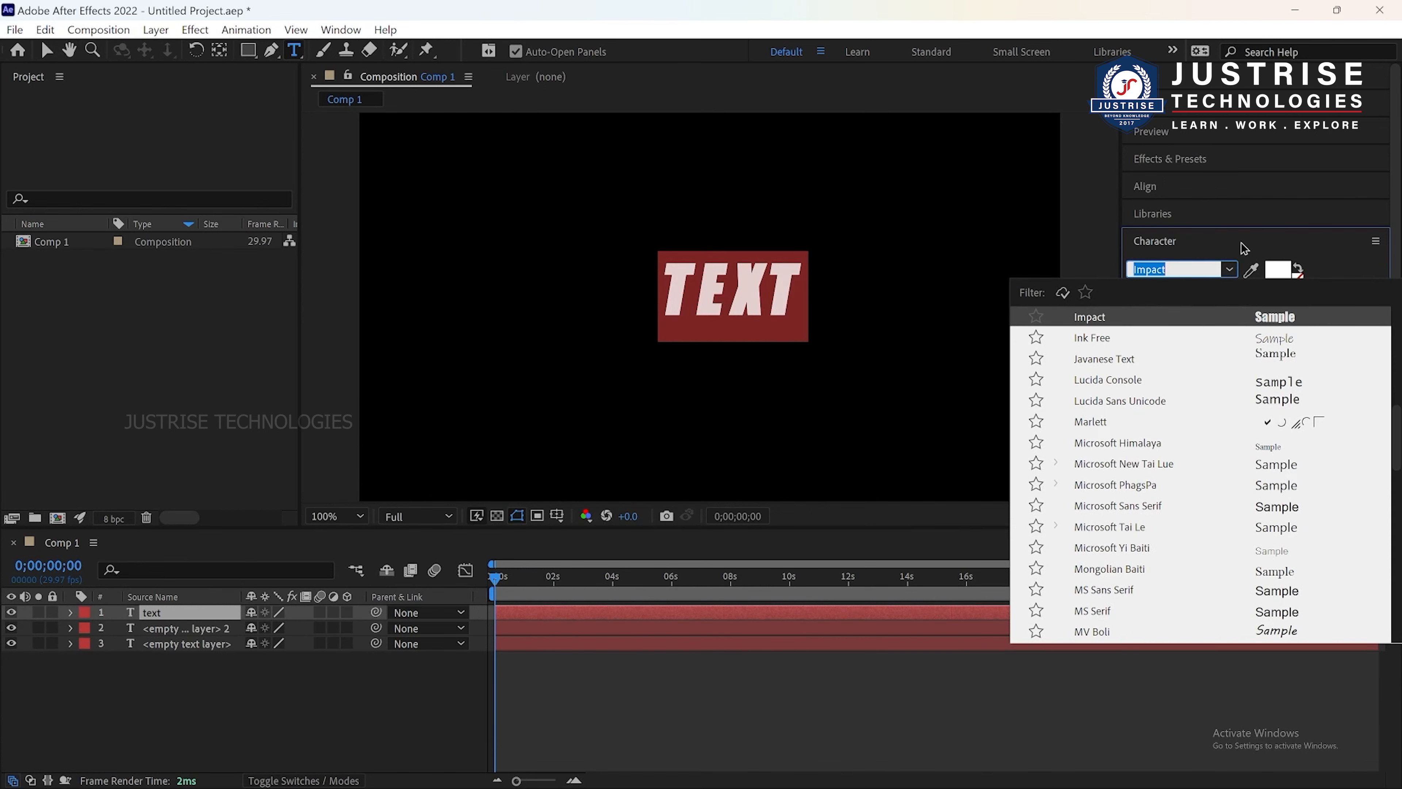
pyautogui.click(1243, 247)
pyautogui.click(1239, 249)
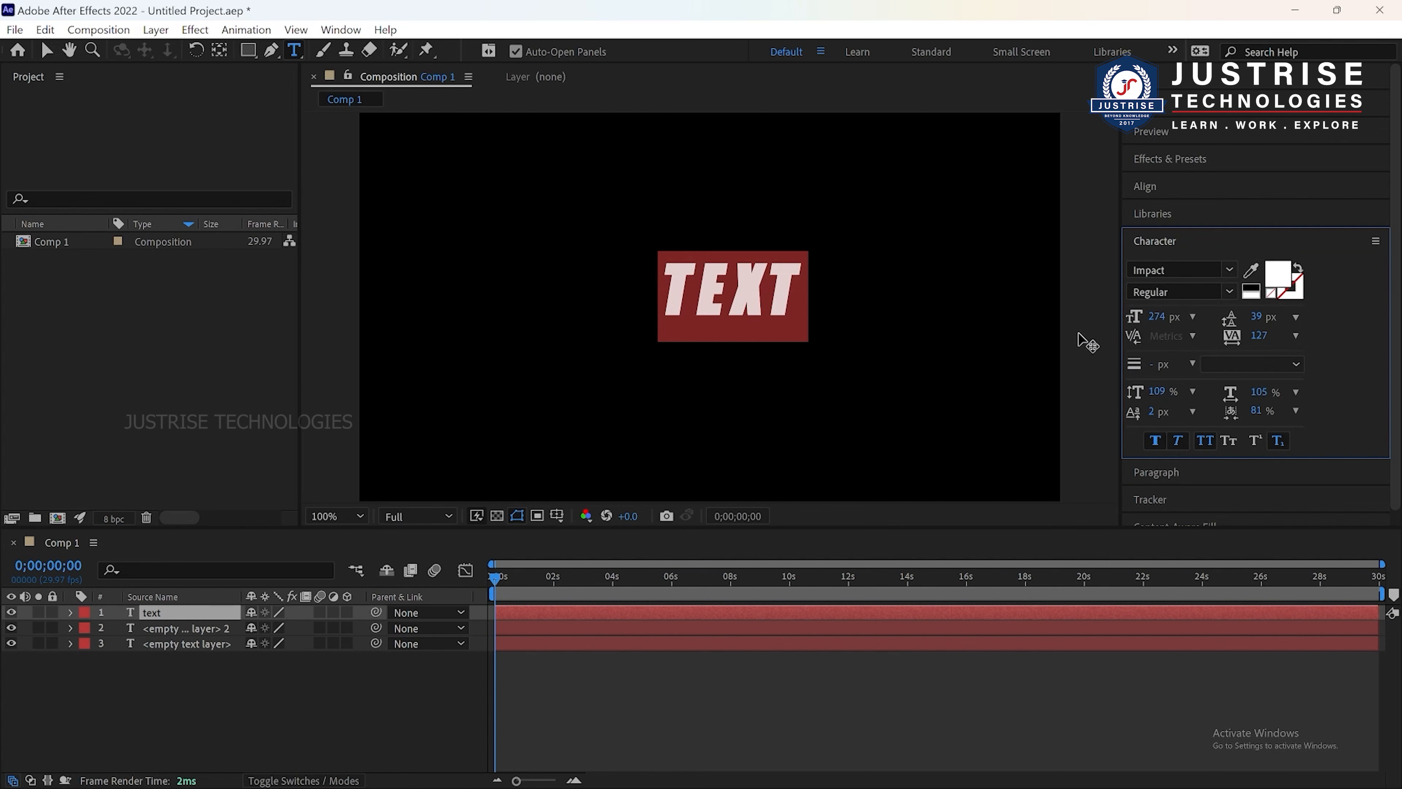
# Increase the text's font size to 354 px and its tracking to 145.
pyautogui.moveTo(1155, 322); pyautogui.dragTo(1249, 330)
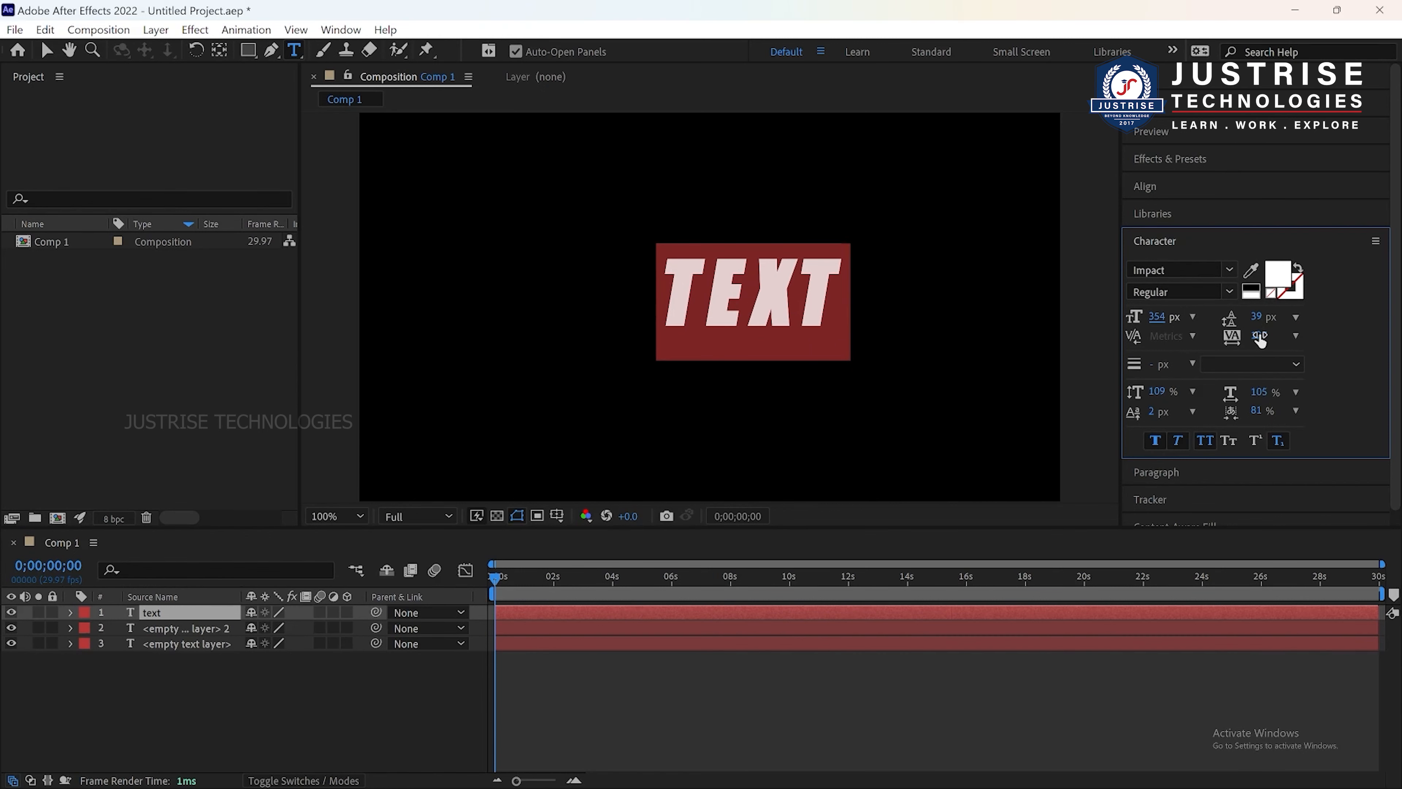
pyautogui.moveTo(1261, 335); pyautogui.dragTo(1311, 365)
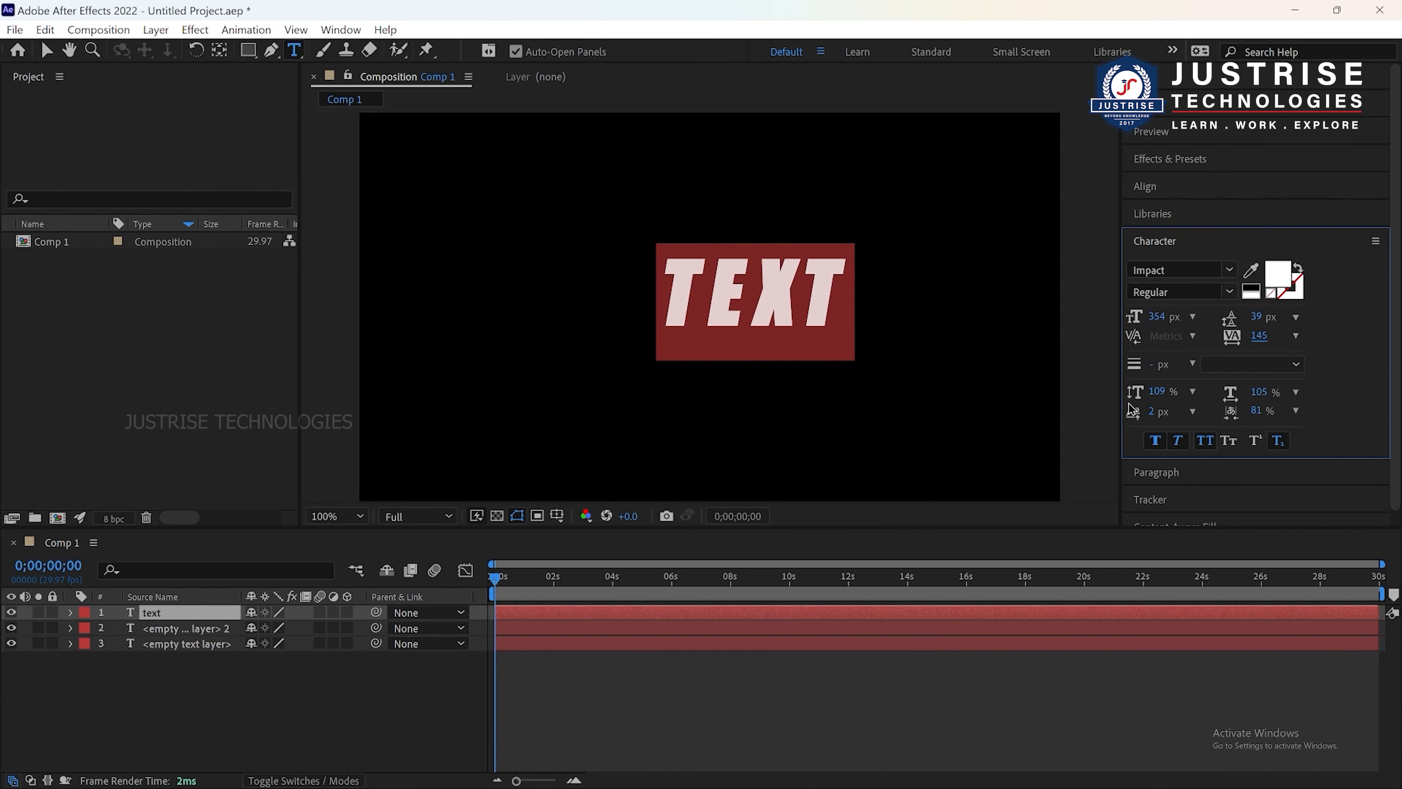
# Set the text's vertical scale to 106%, horizontal scale to 98% and baseline shift to -4 px.
pyautogui.moveTo(1161, 399)
pyautogui.mouseDown()
pyautogui.moveTo(1208, 394)
pyautogui.moveTo(1154, 392)
pyautogui.mouseUp()
pyautogui.moveTo(1264, 391)
pyautogui.mouseDown()
pyautogui.moveTo(1292, 391)
pyautogui.moveTo(1247, 391)
pyautogui.moveTo(1281, 392)
pyautogui.moveTo(1263, 391)
pyautogui.mouseUp()
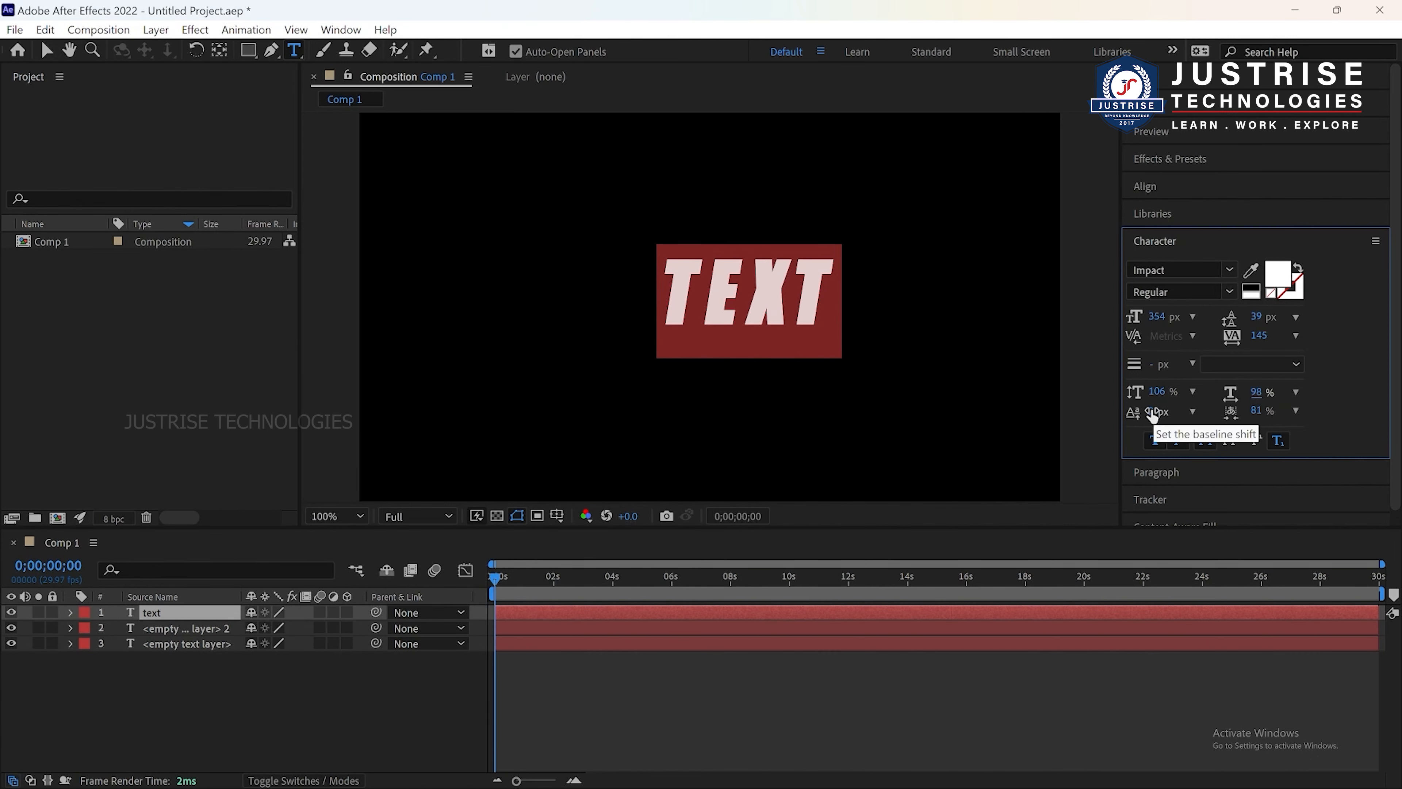
pyautogui.moveTo(1153, 411); pyautogui.dragTo(1175, 440)
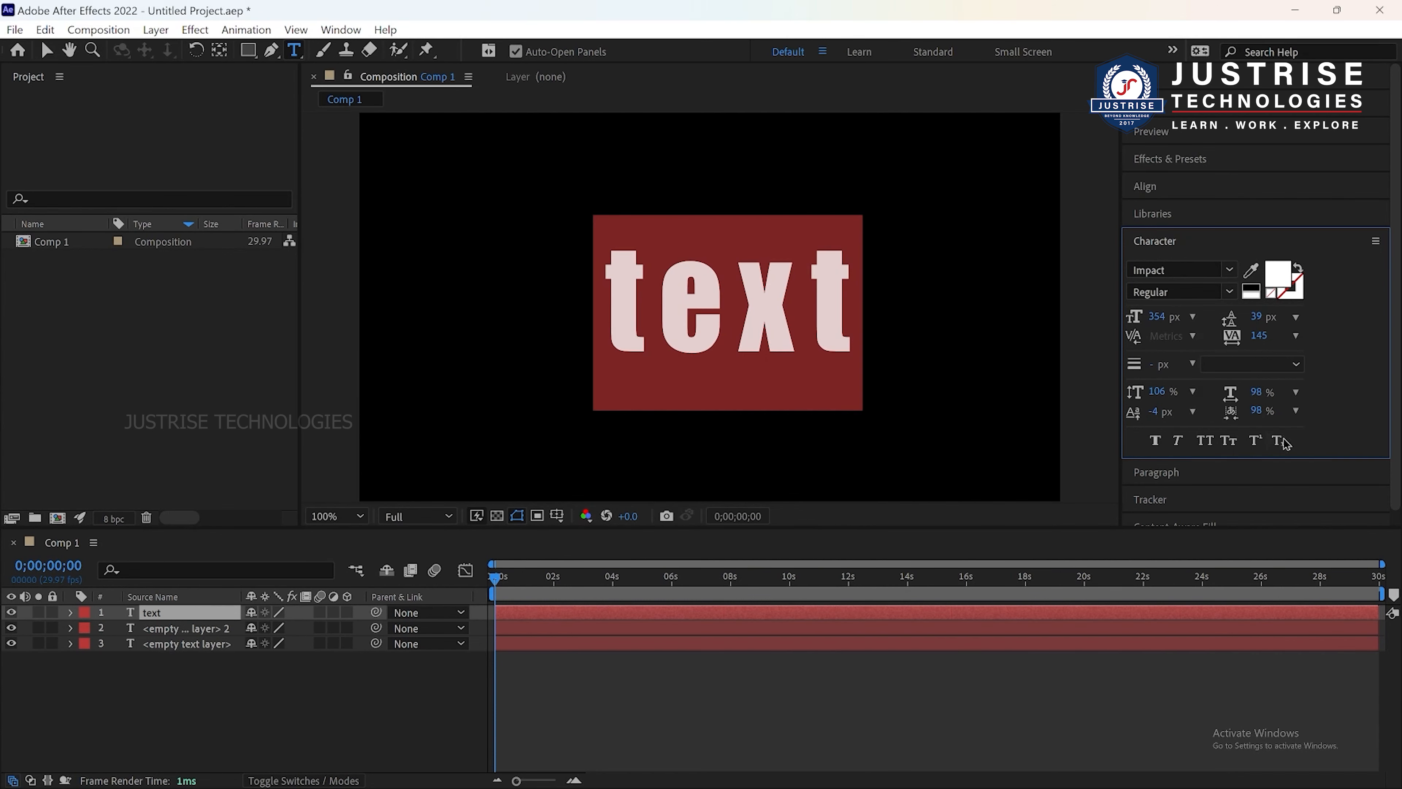
# Apply Faux Bold, Faux Italic, Small Caps and Subscript to the text, switching All Caps on and off in between.
pyautogui.click(1154, 442)
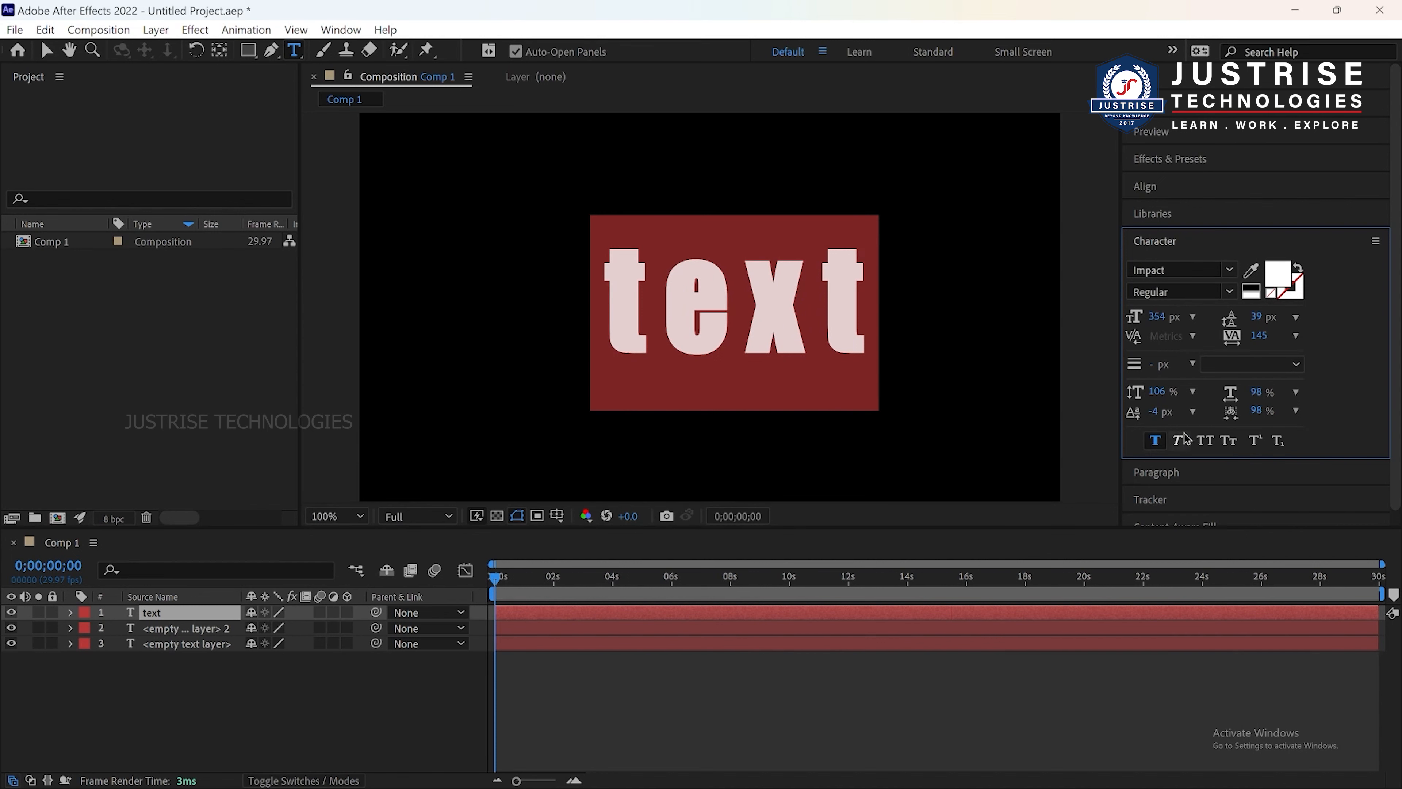
pyautogui.click(1176, 440)
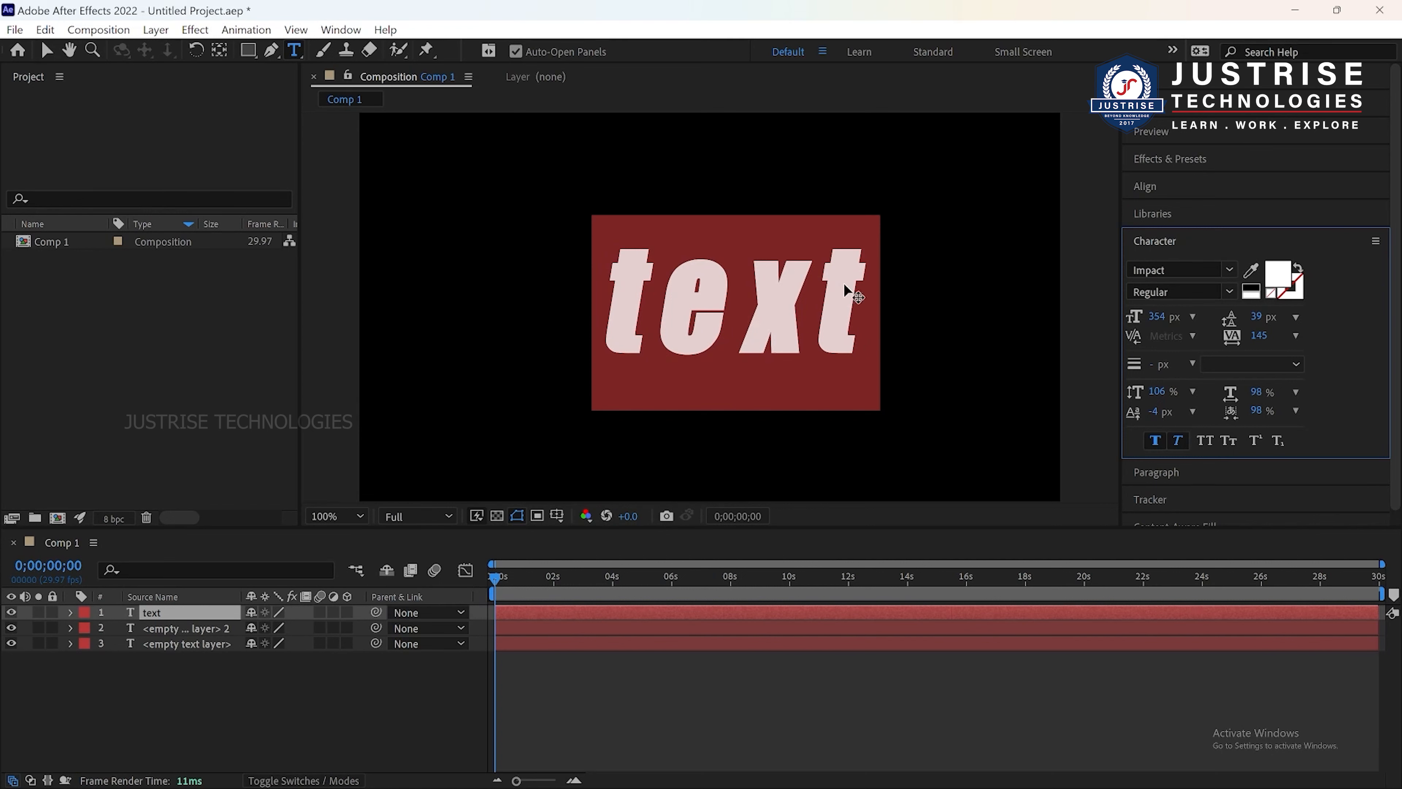
pyautogui.click(1204, 441)
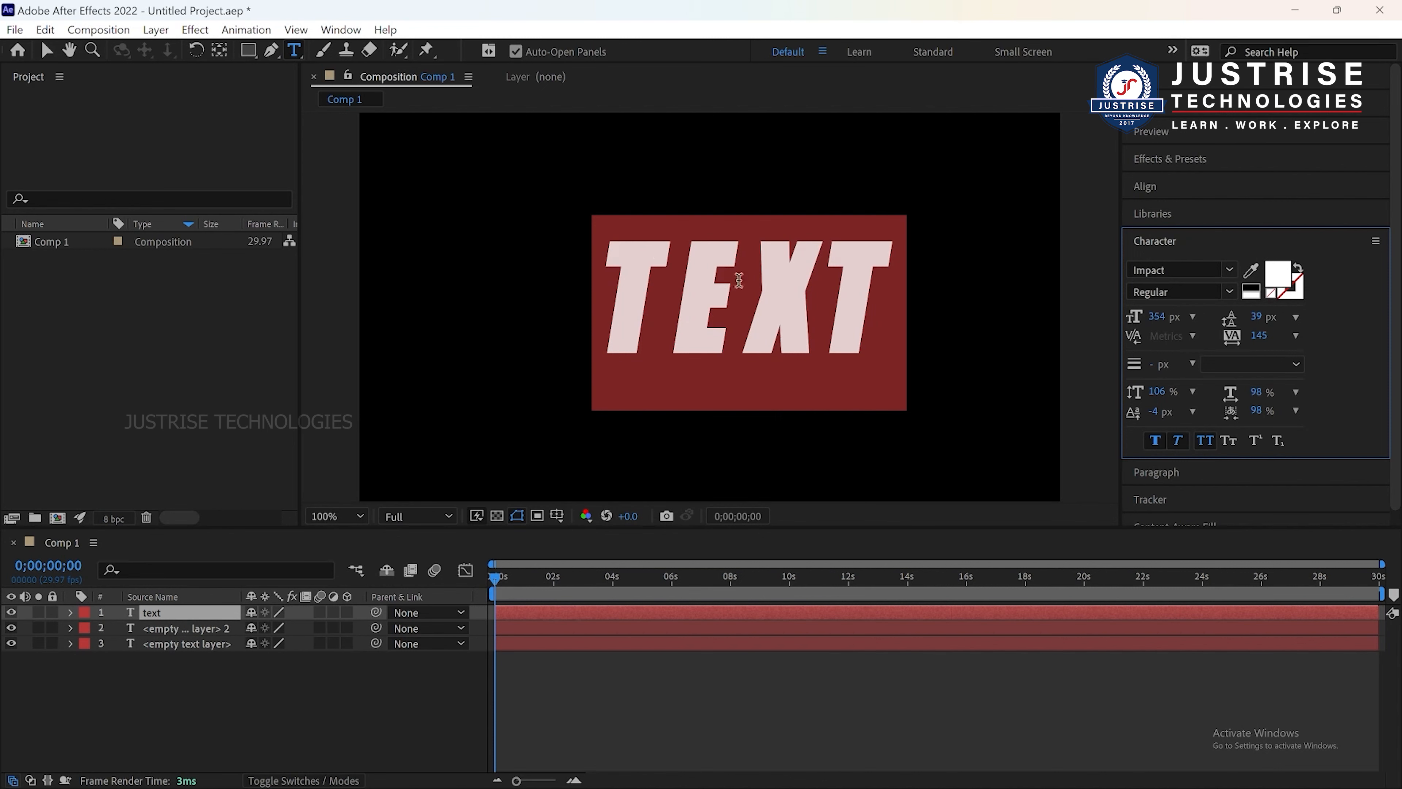
pyautogui.click(1209, 441)
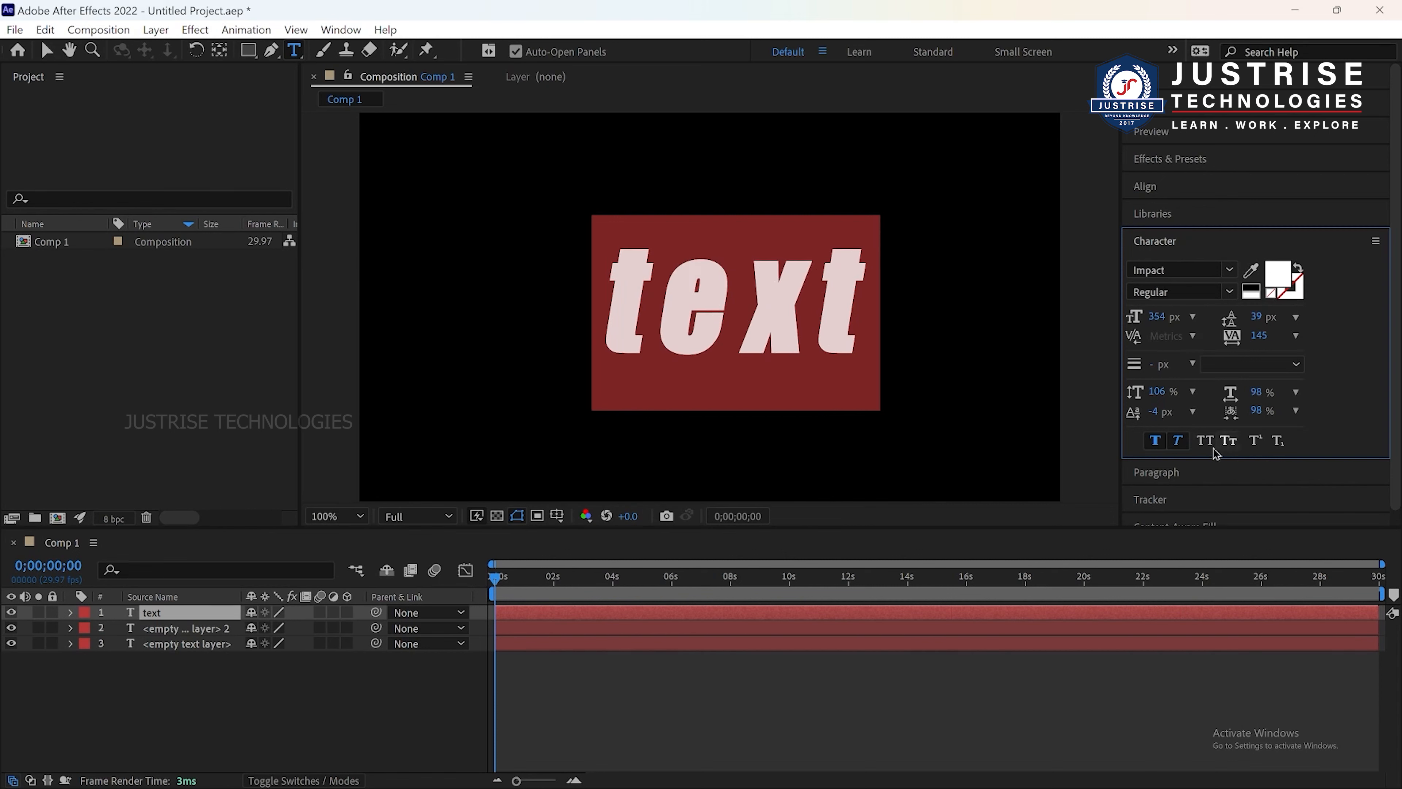
pyautogui.click(1227, 441)
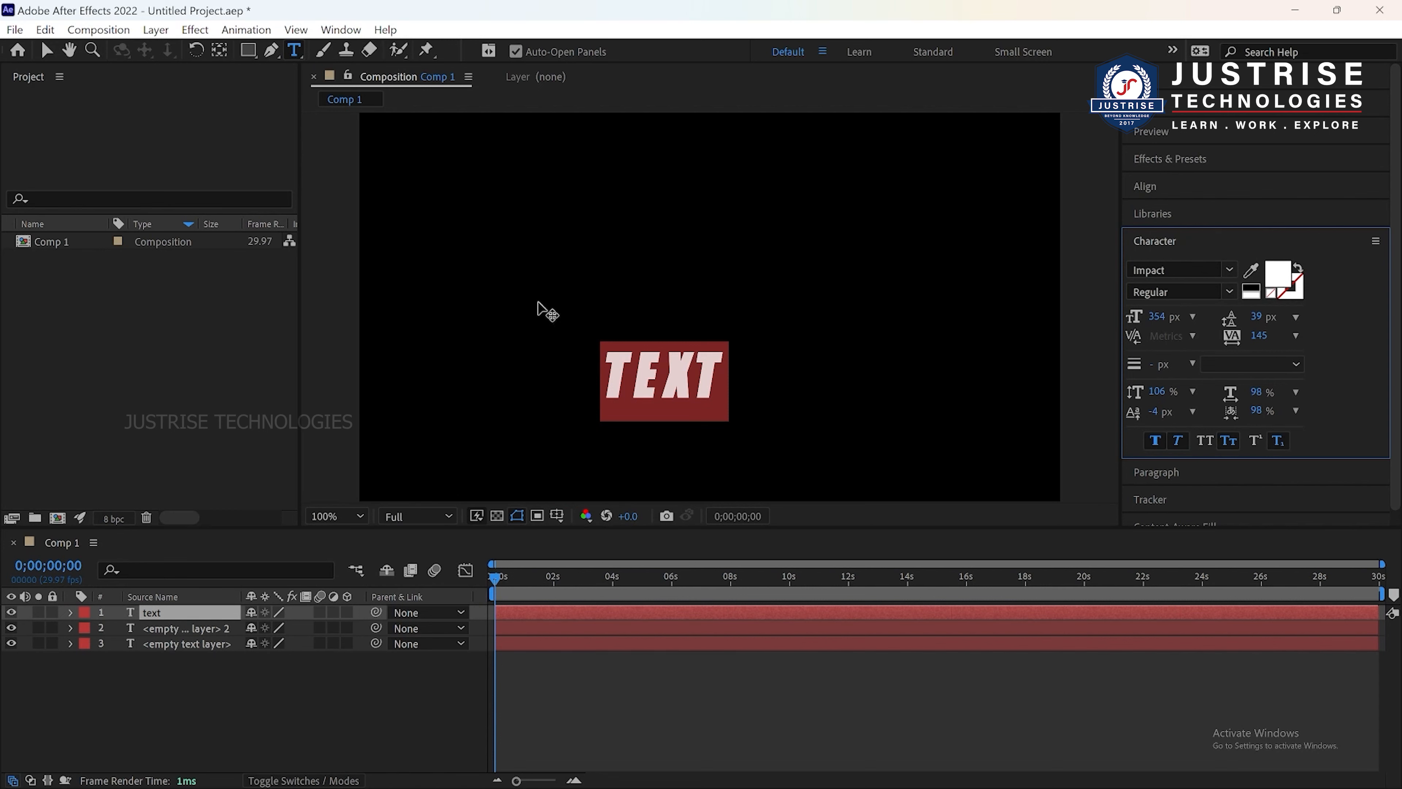
# Move the text to the bottom centre of the composition with the Selection tool.
pyautogui.click(48, 51)
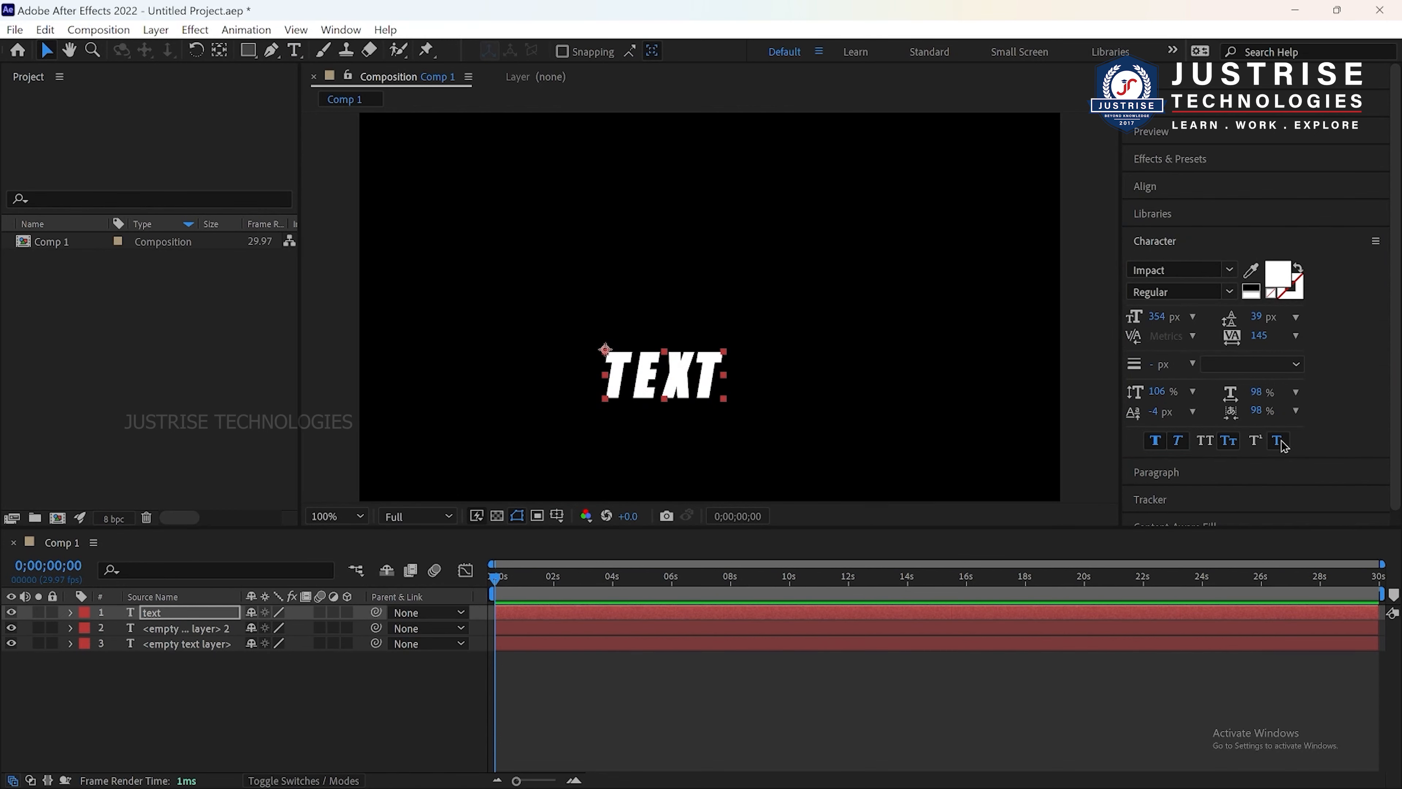
pyautogui.moveTo(653, 381); pyautogui.dragTo(713, 466)
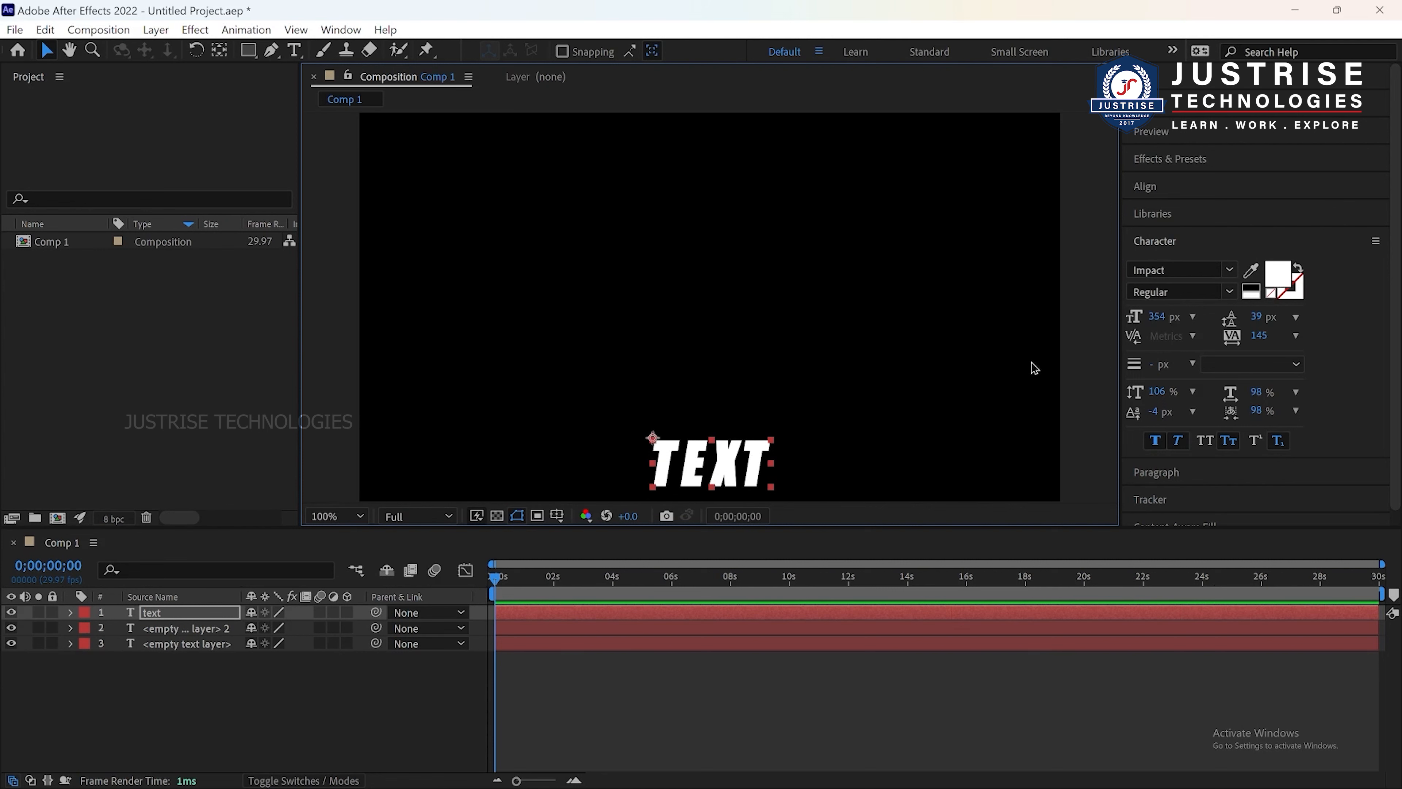
# Change the text's fill colour to a bright blue with a hue of 236°.
pyautogui.click(1277, 279)
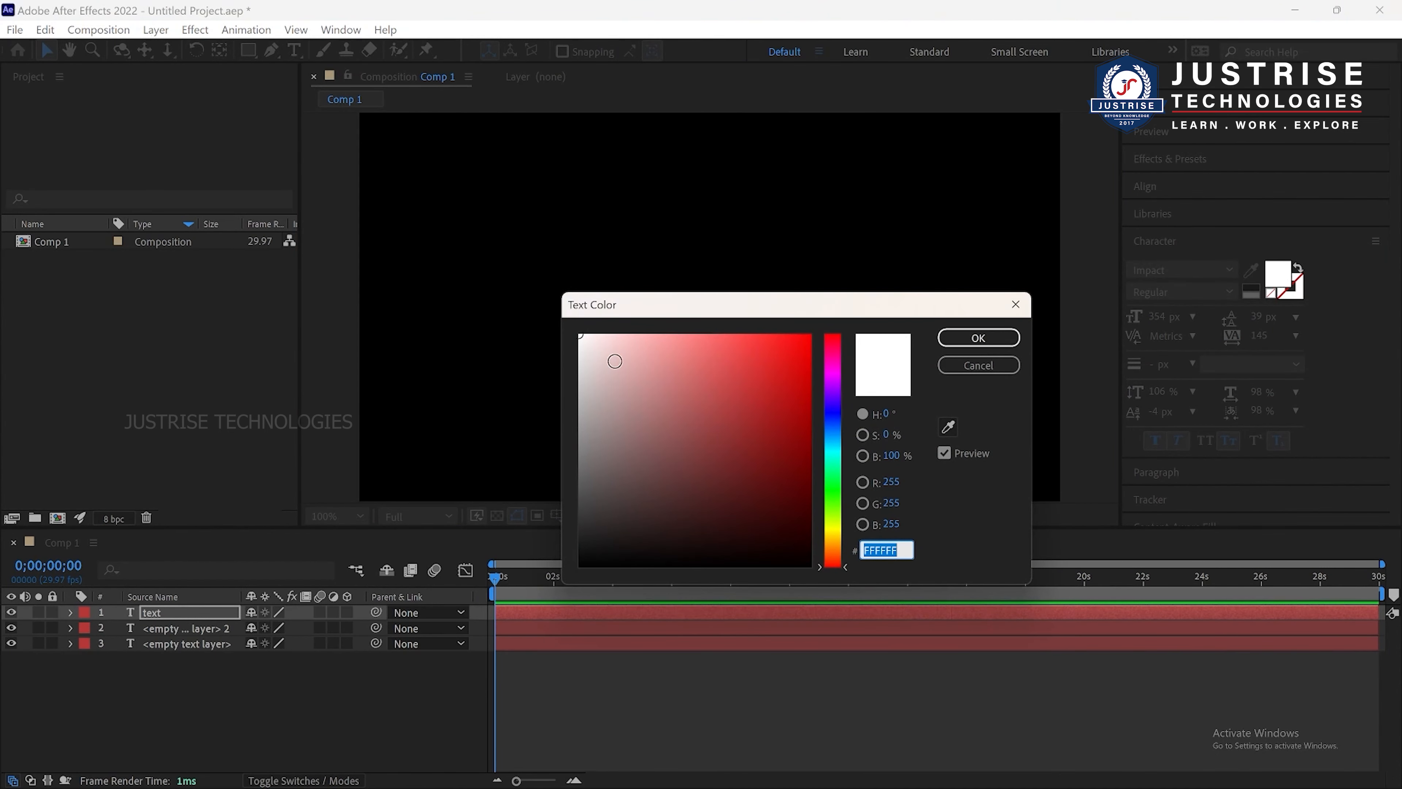
pyautogui.click(840, 415)
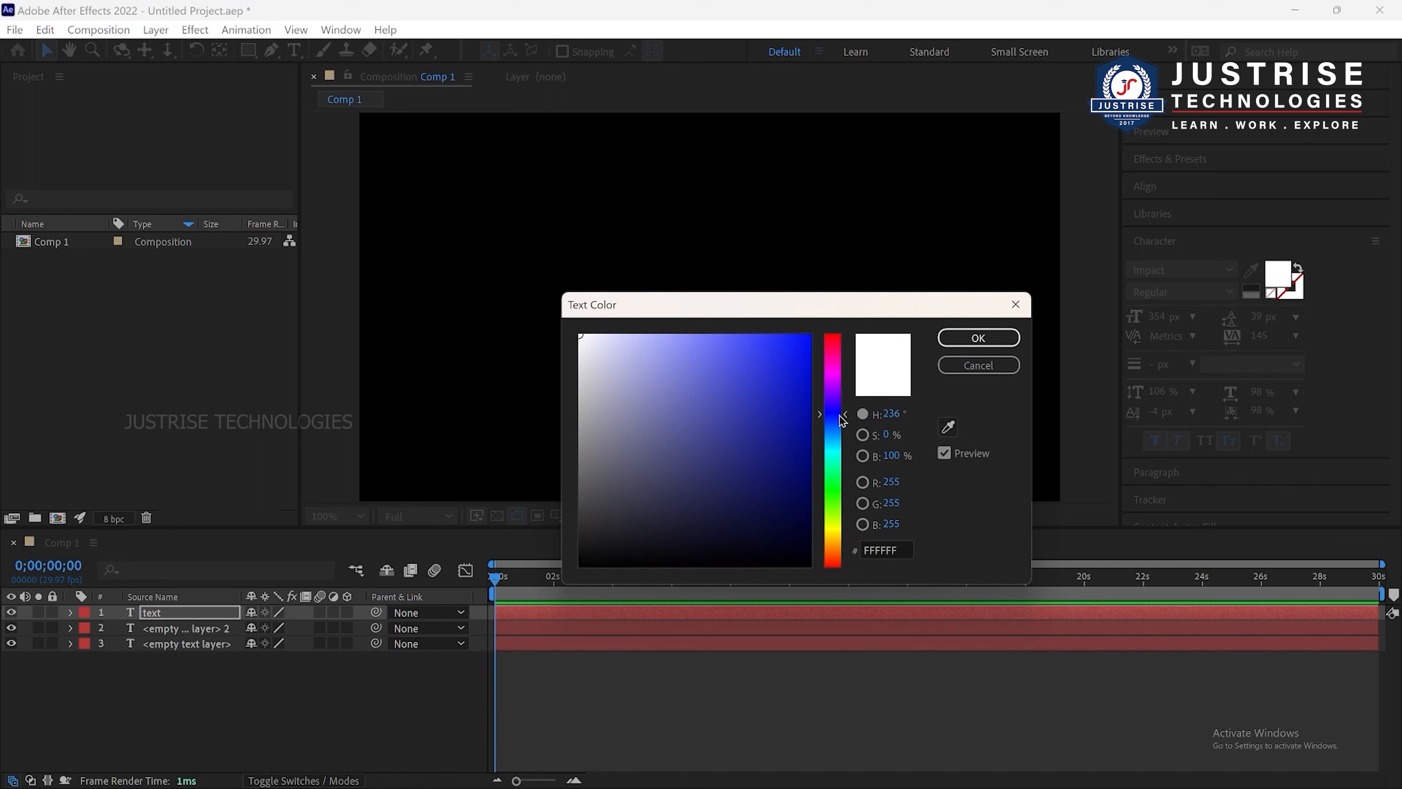
pyautogui.click(788, 334)
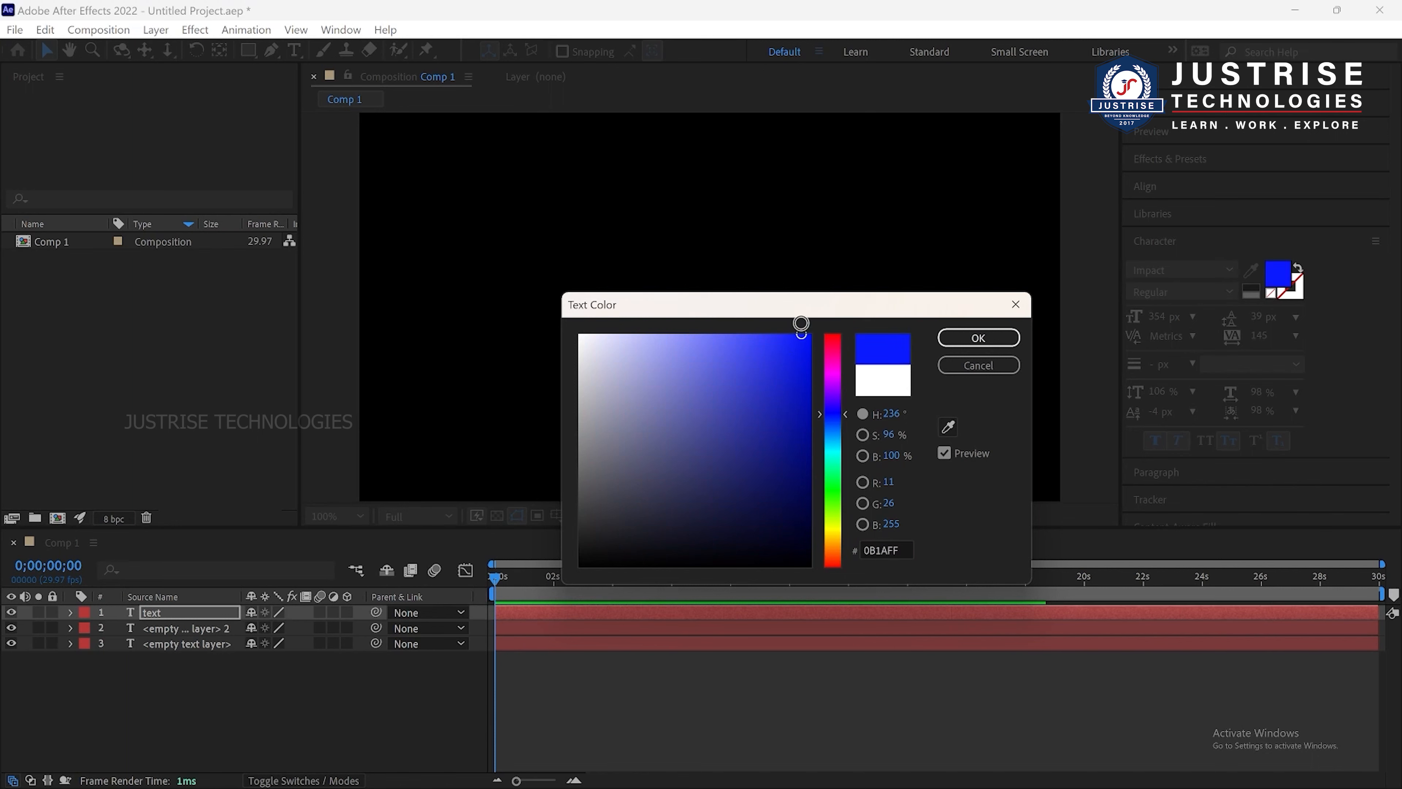
pyautogui.click(992, 338)
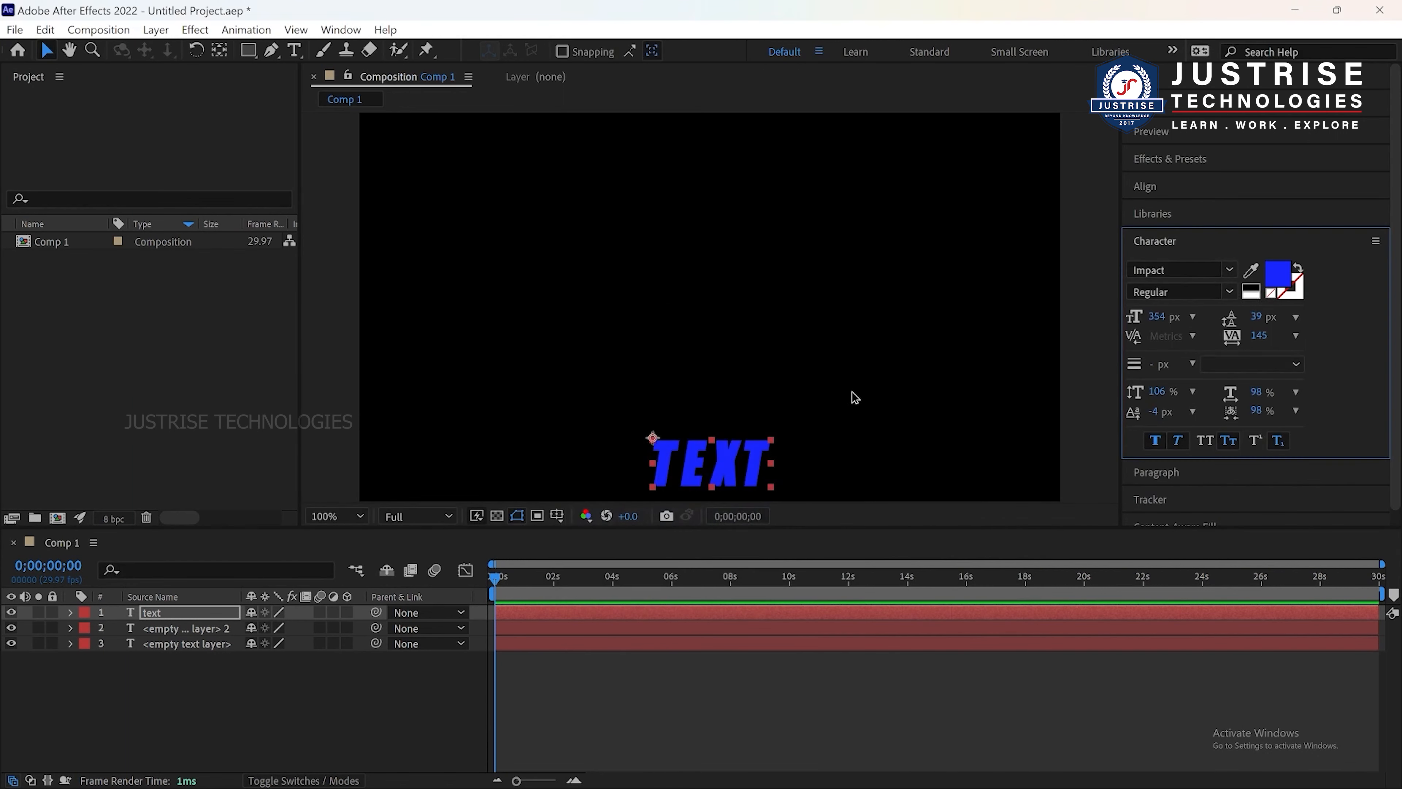
# Give the text a white (FFFFFF) stroke colour.
pyautogui.click(1300, 289)
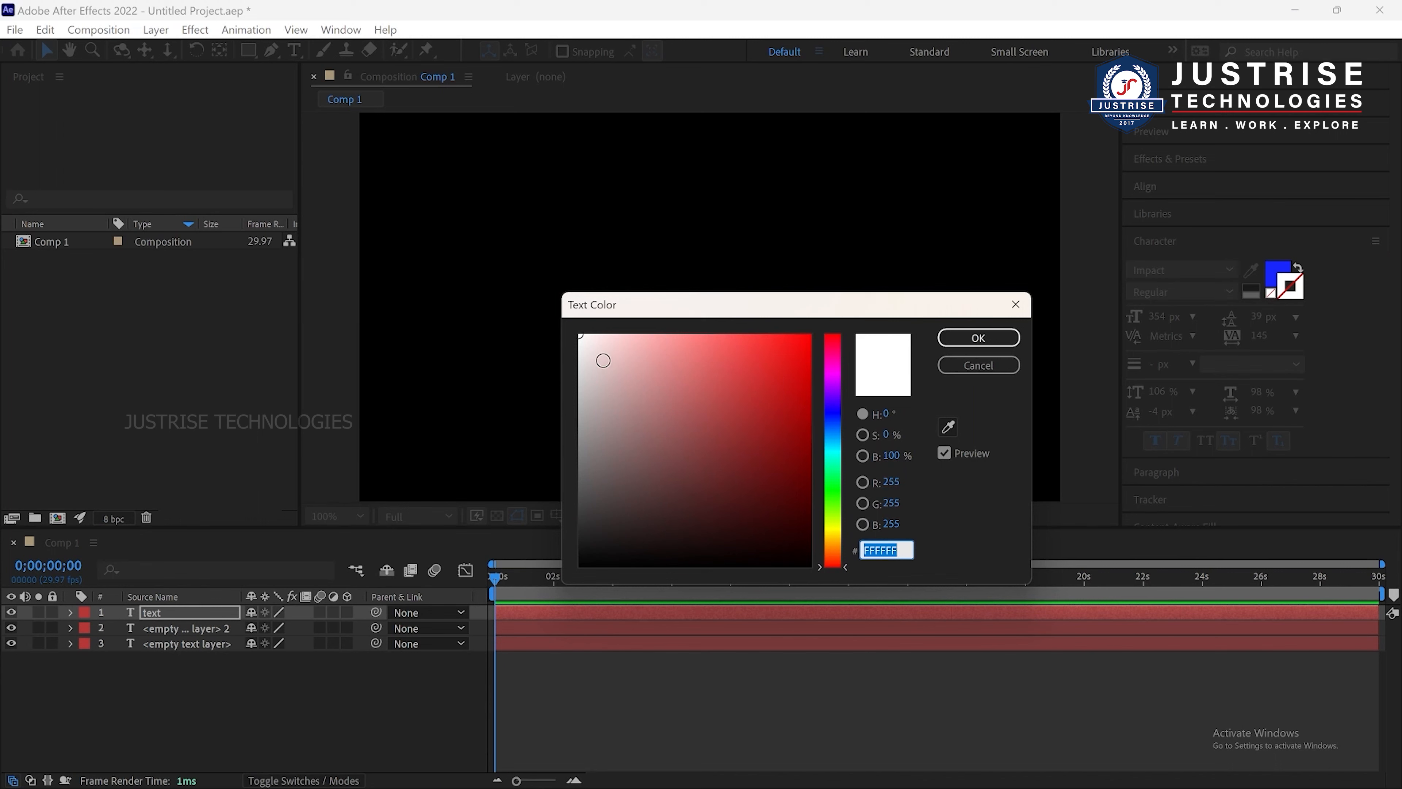
pyautogui.moveTo(604, 360); pyautogui.dragTo(577, 327)
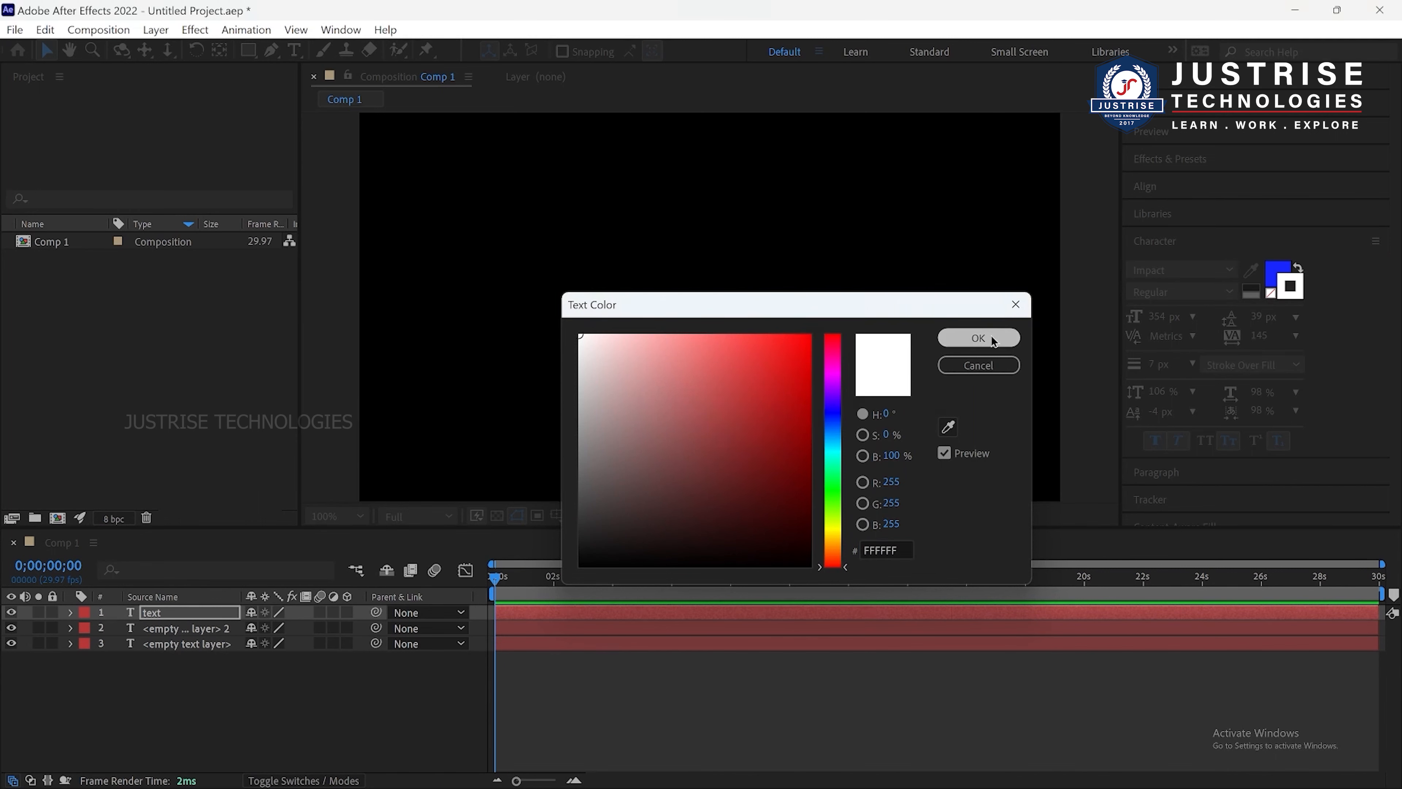
pyautogui.click(978, 337)
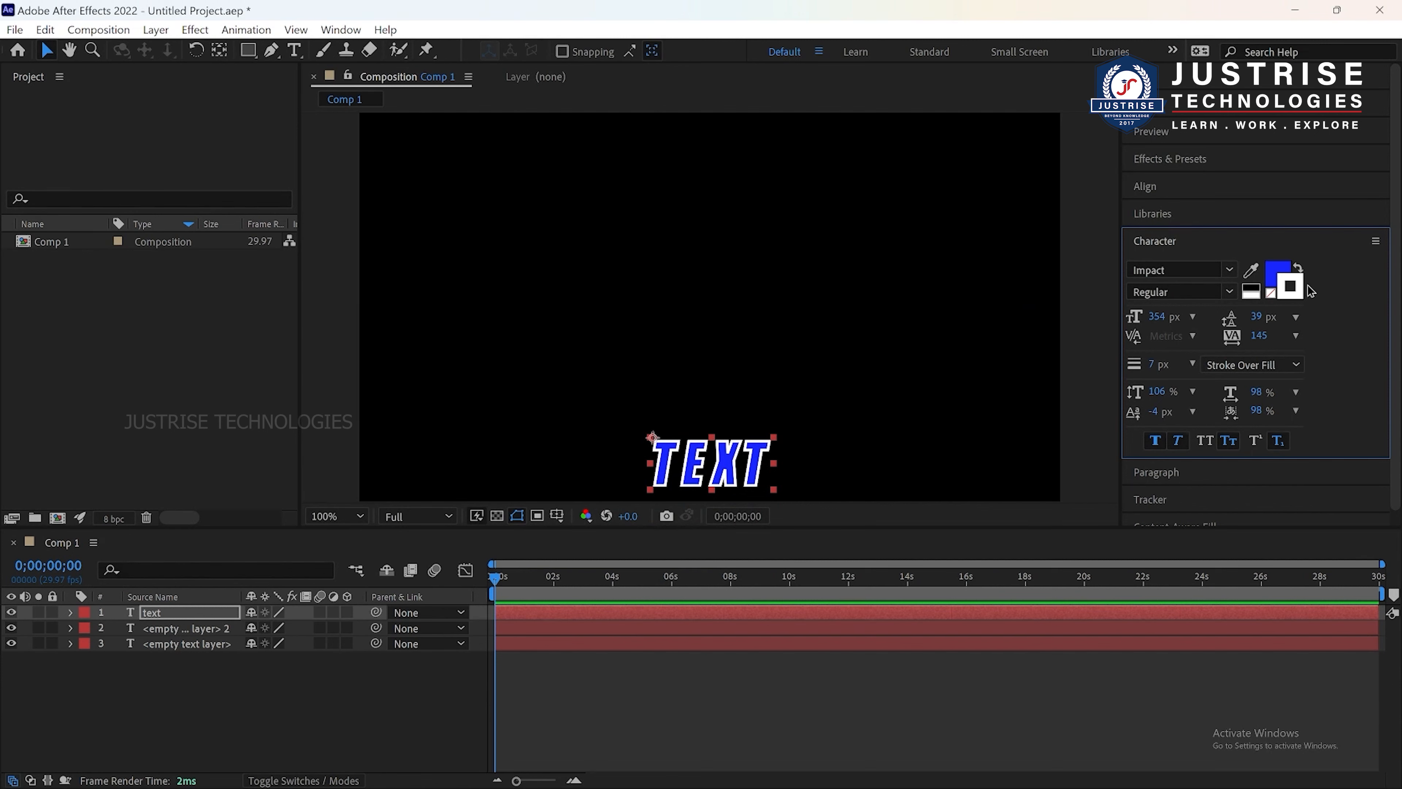
pyautogui.click(1296, 289)
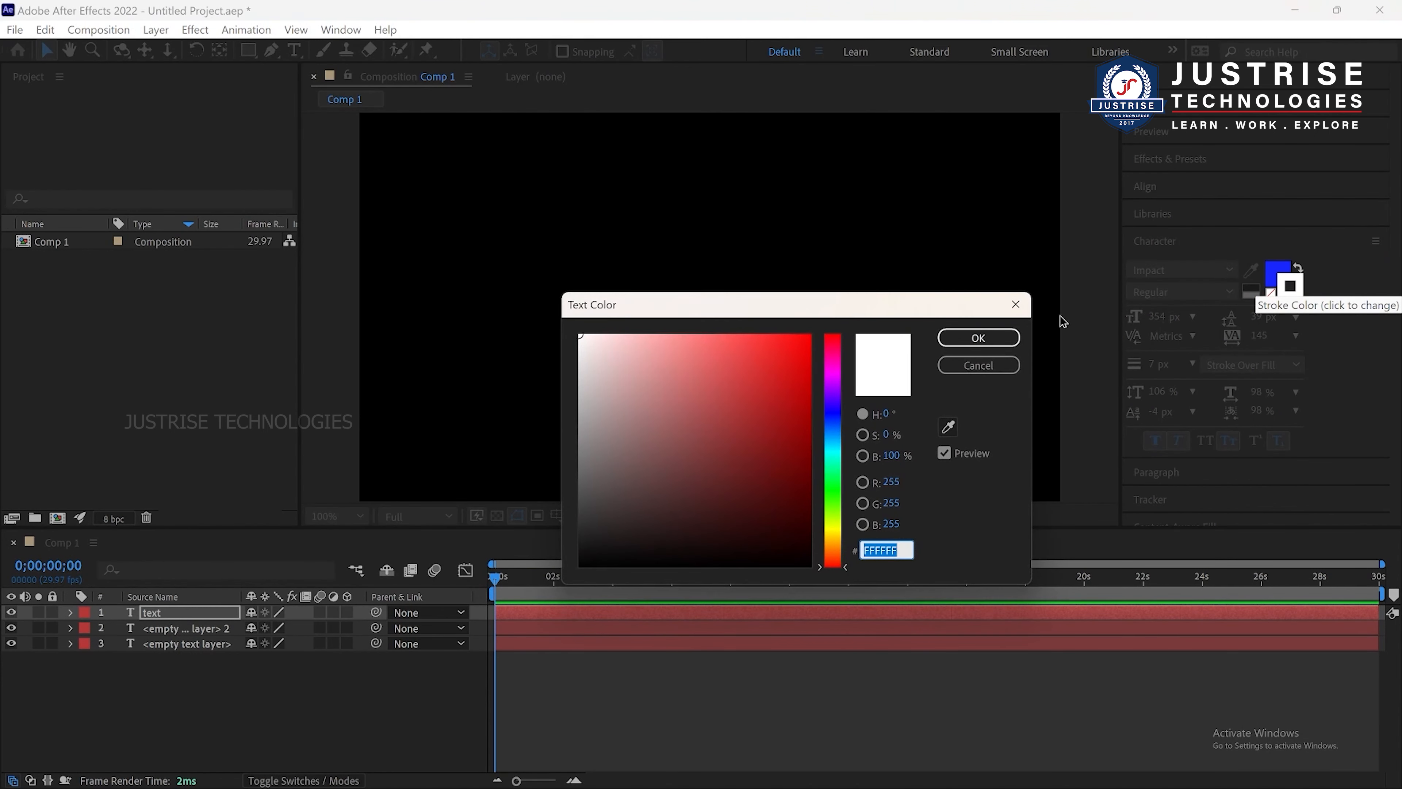
pyautogui.click(1014, 306)
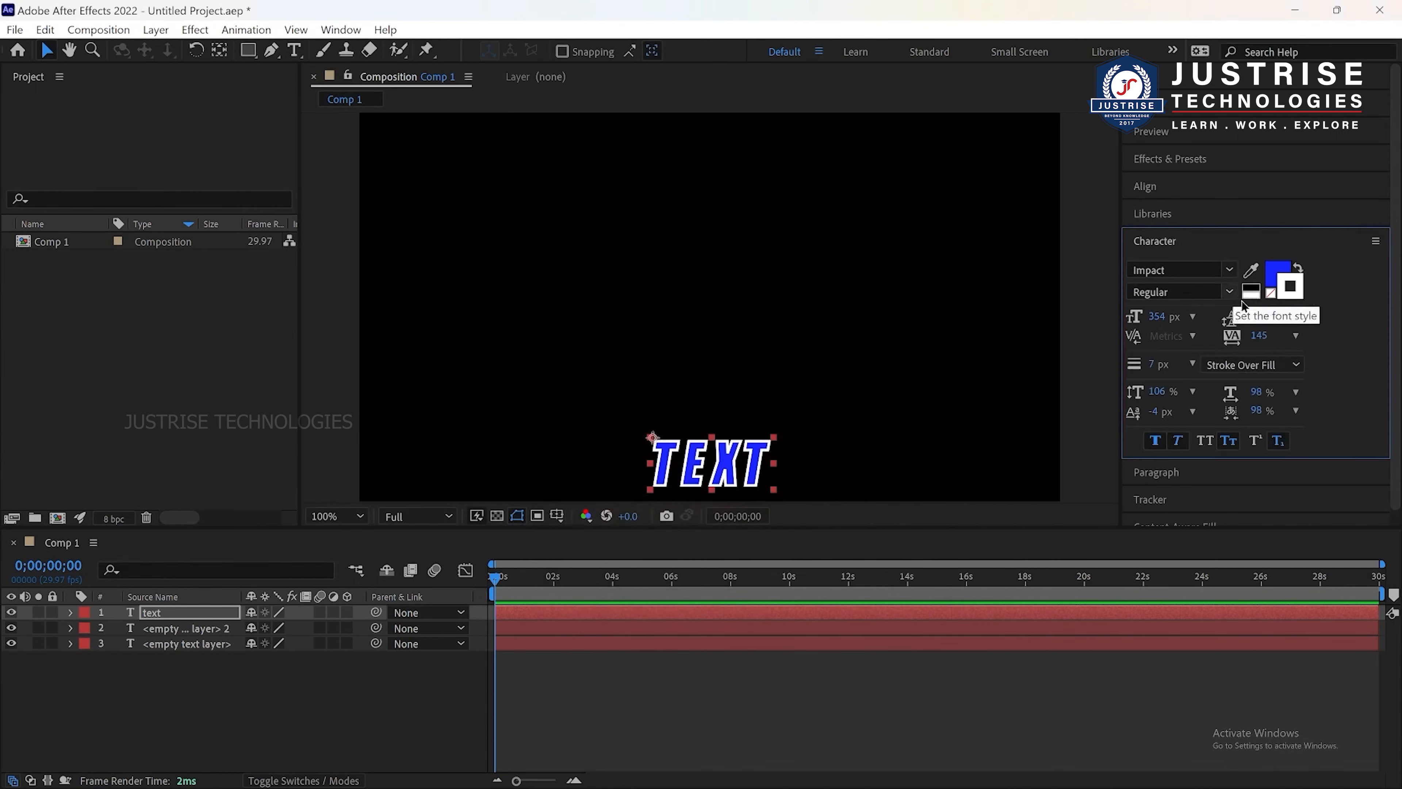
# Try the text with no stroke, undo that, and try it with no fill.
pyautogui.click(1268, 293)
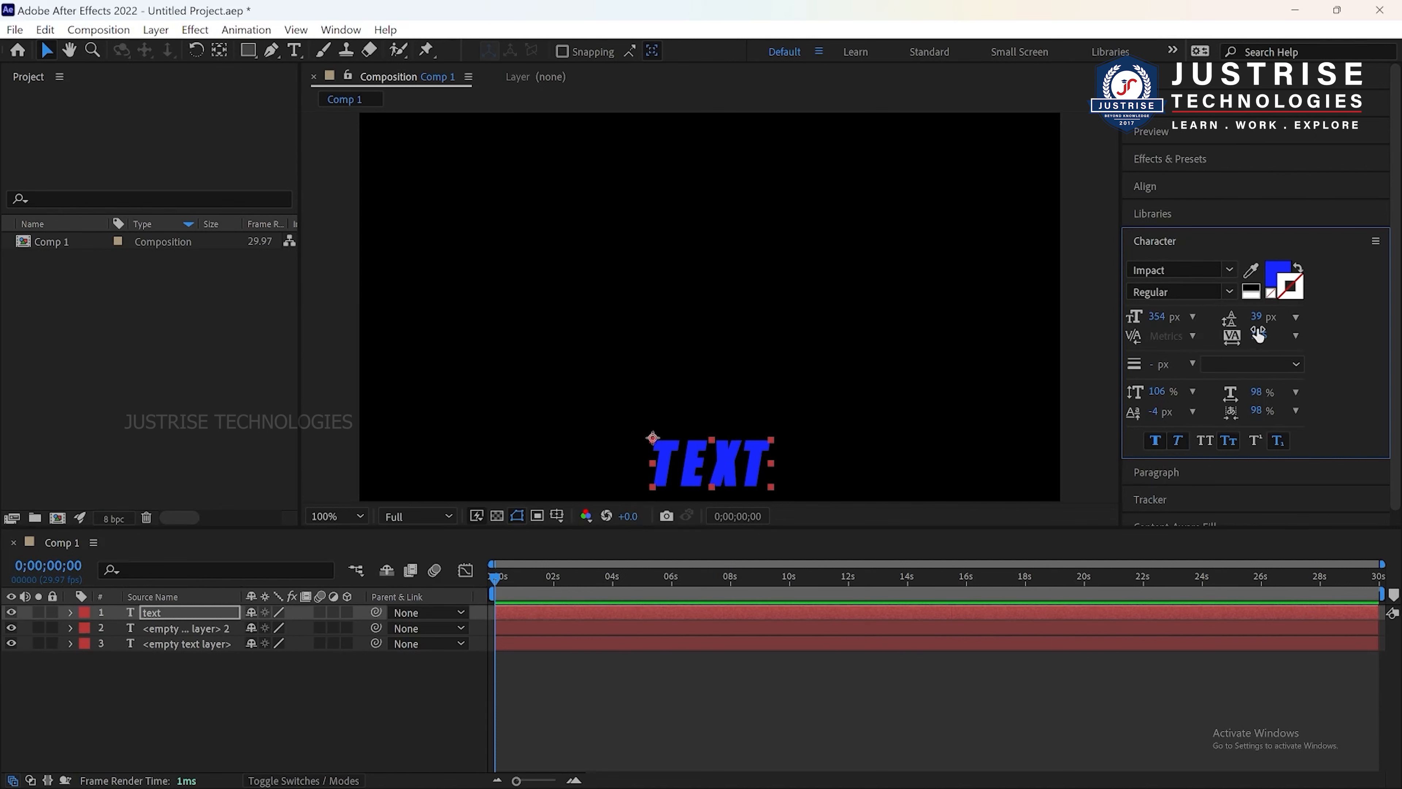
pyautogui.hotkey('ctrl', 'z')
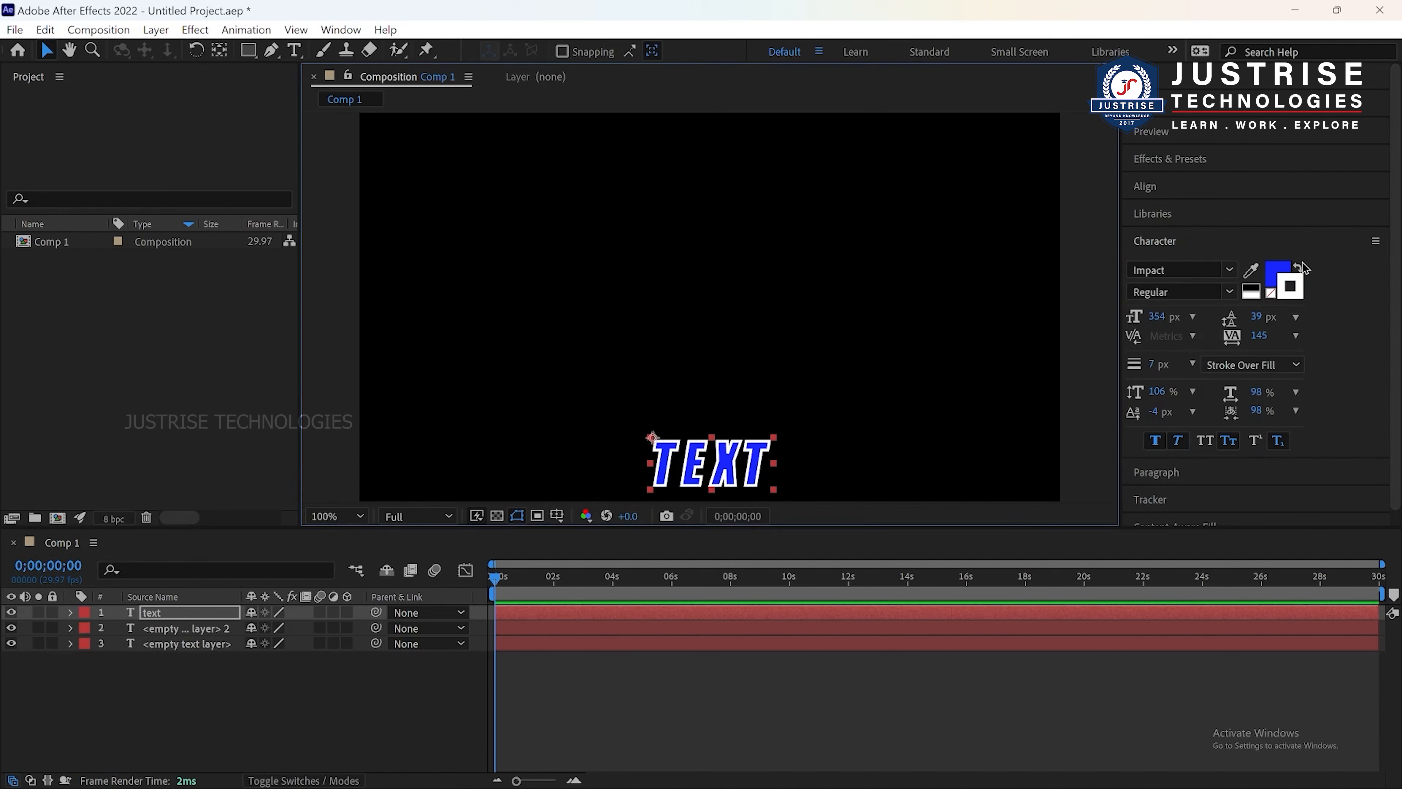
pyautogui.click(1275, 275)
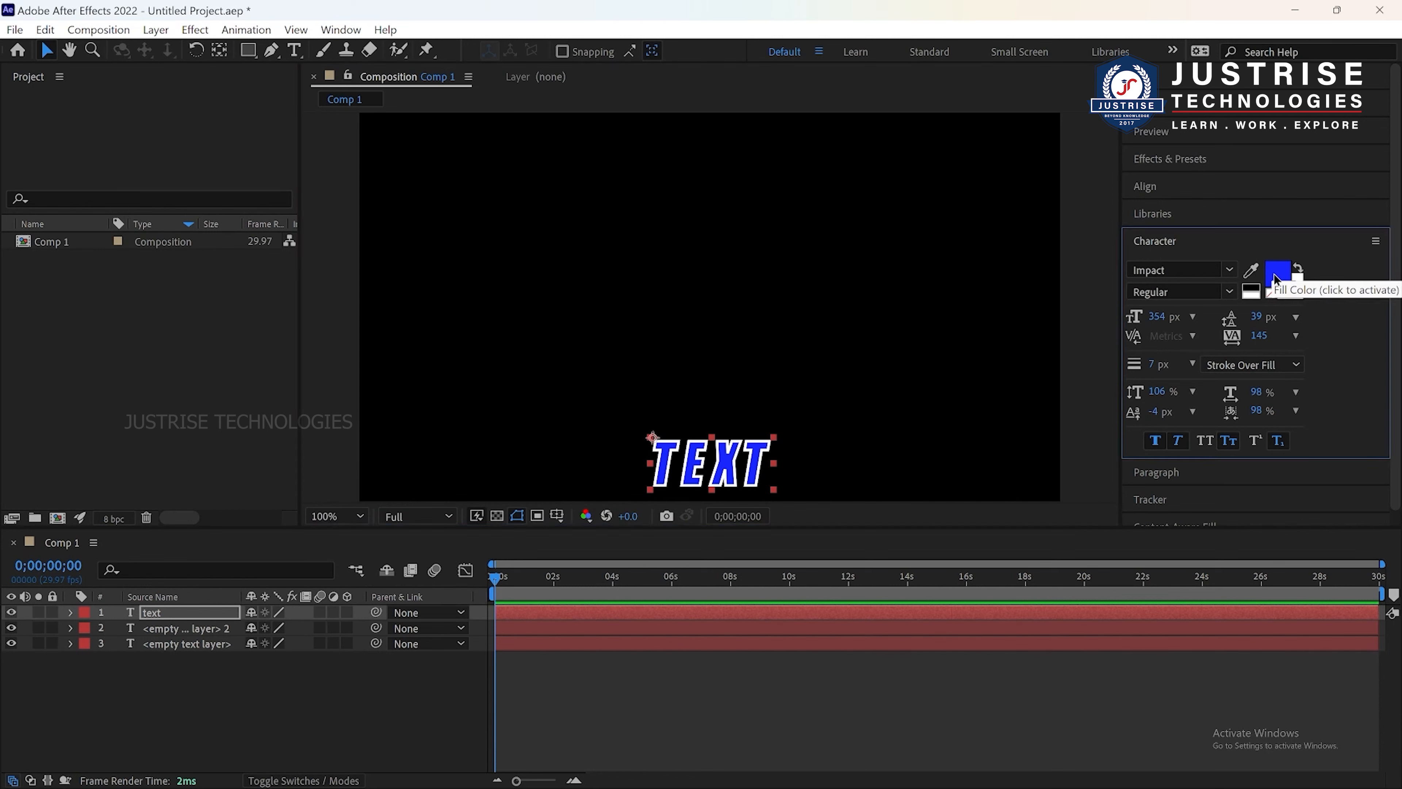
pyautogui.click(1271, 294)
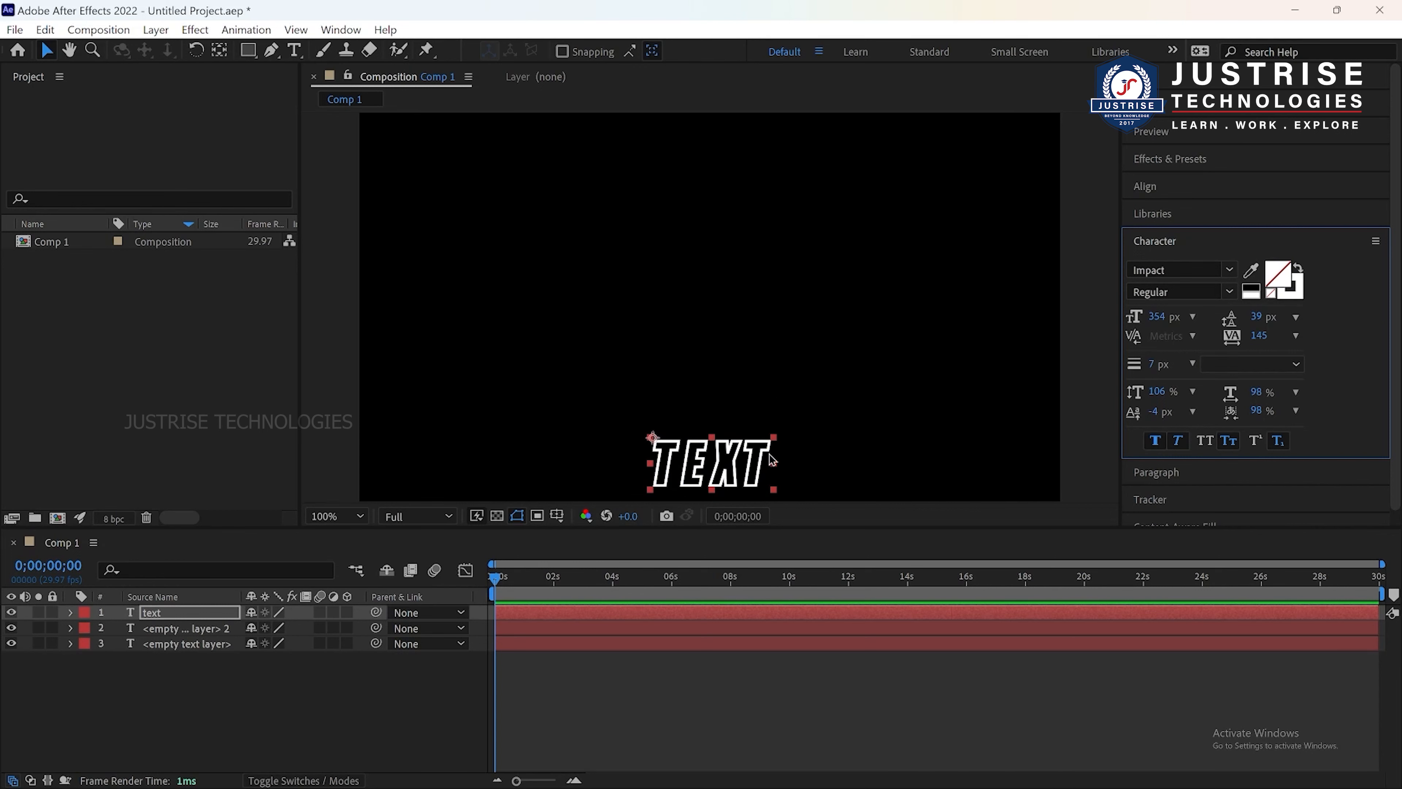
pyautogui.click(877, 404)
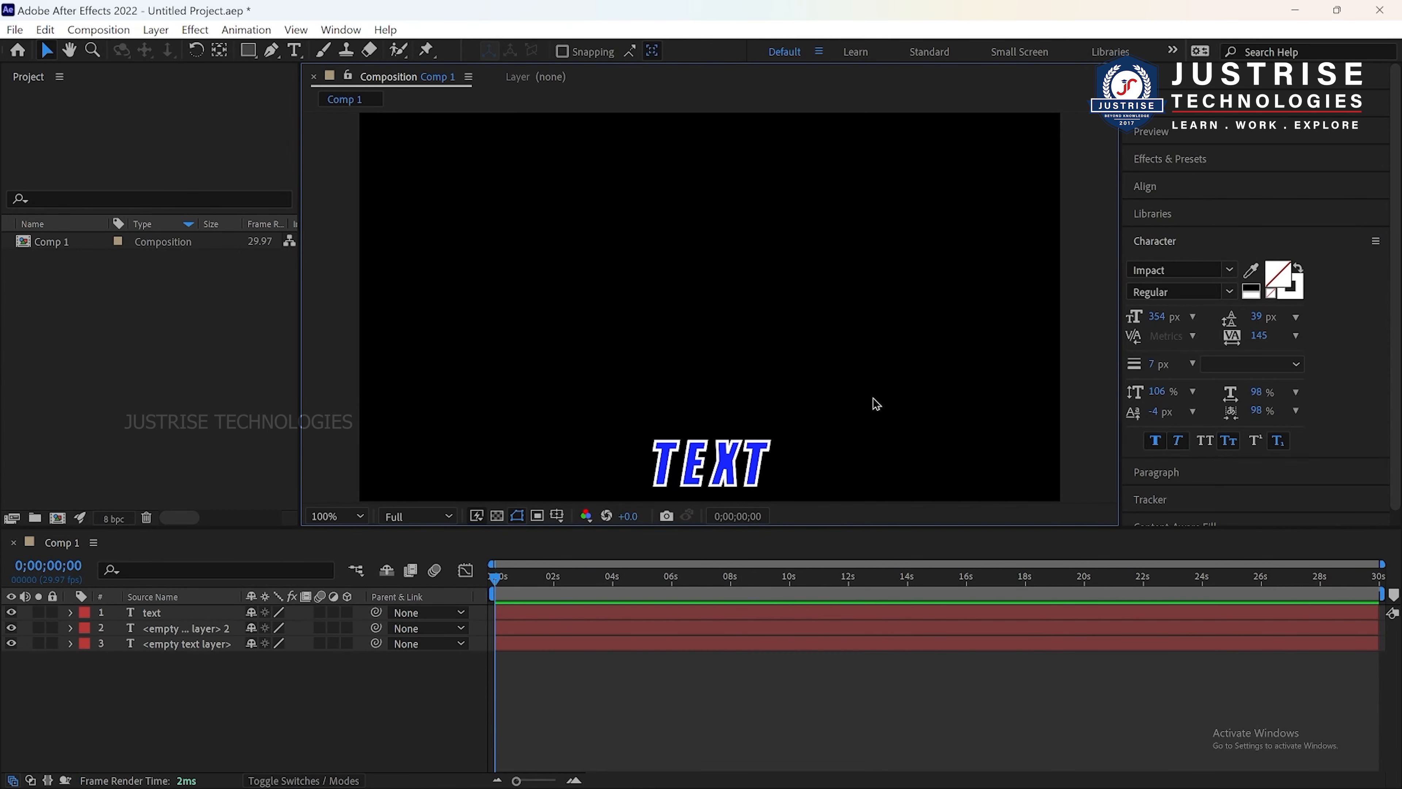